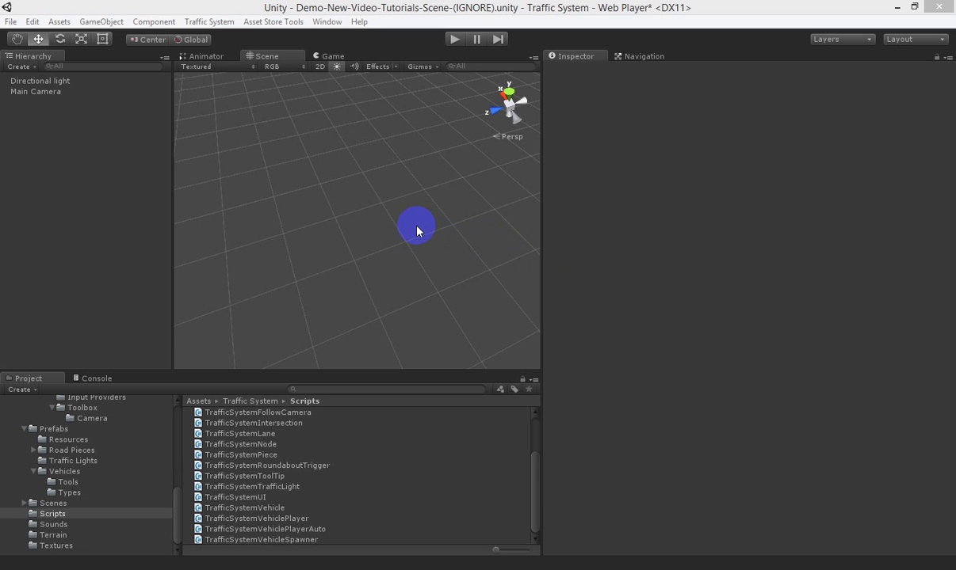
Spawn the Traffic System prefab in the scene and select it.
click(211, 9)
right_drag(226, 152, 220, 99)
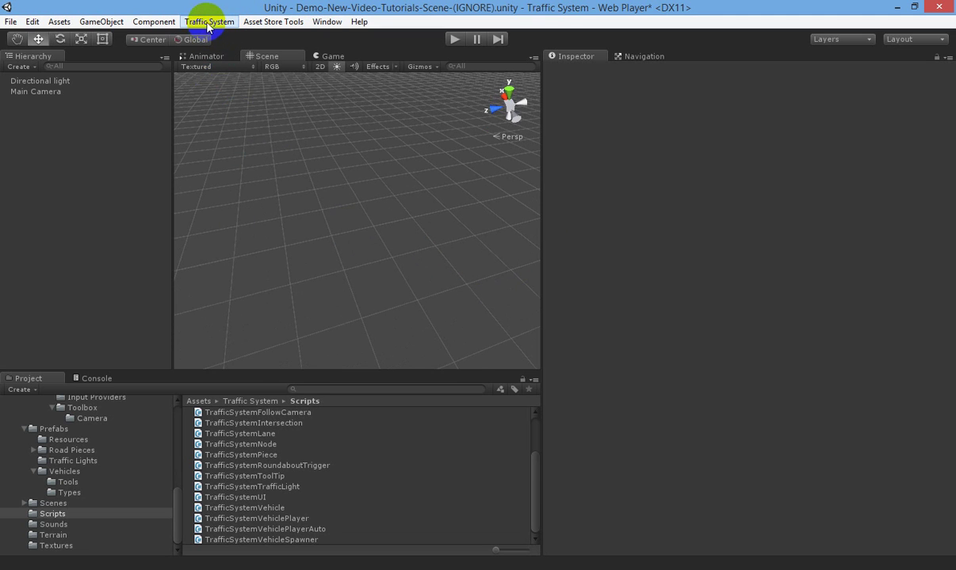
click(210, 22)
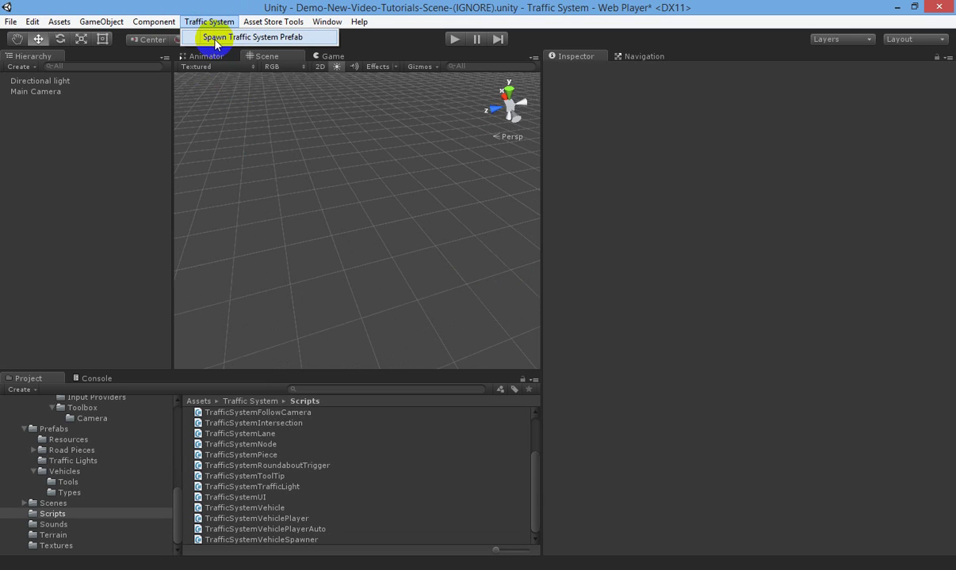
click(232, 39)
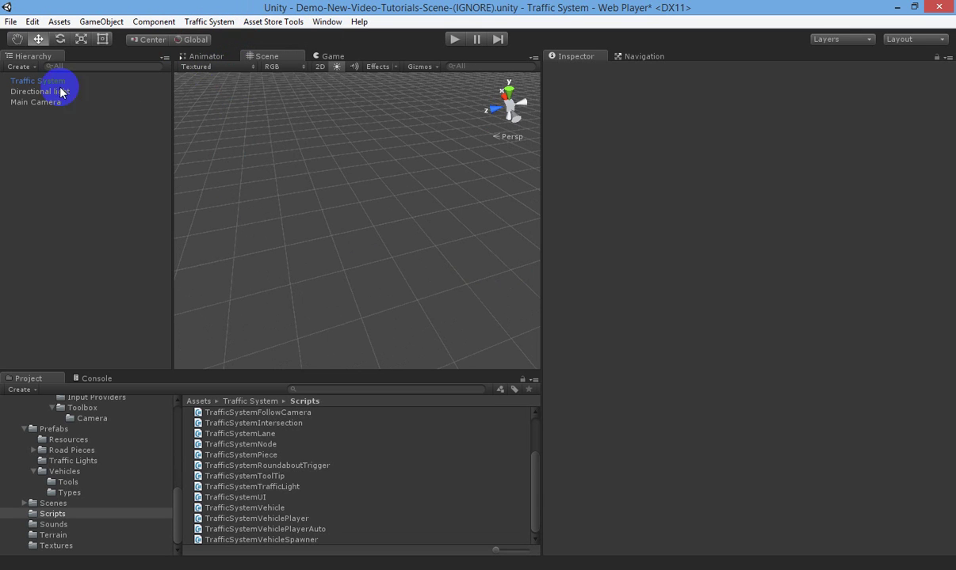
click(50, 82)
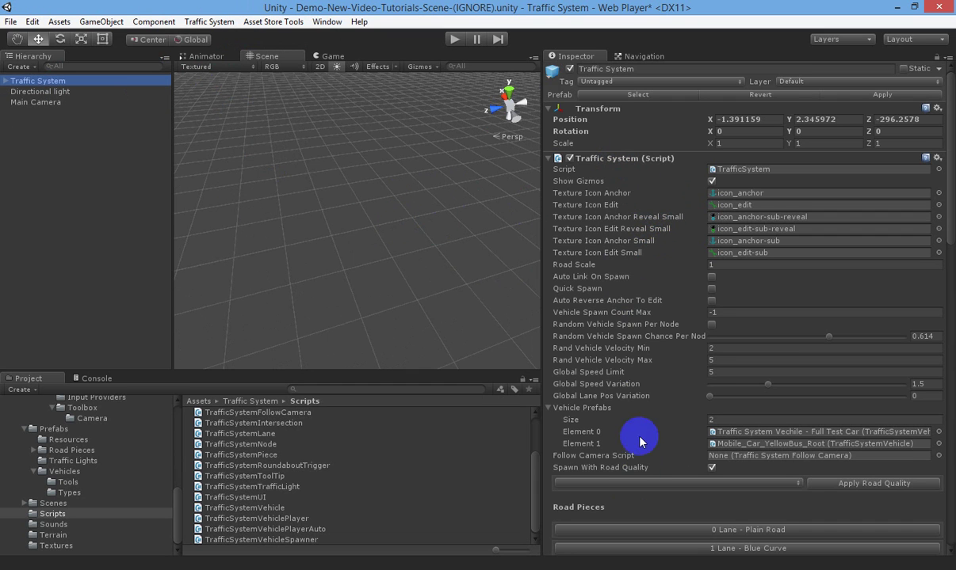
Spawn a 2 Lanes - Straight - ( Road V2 ) piece from the Traffic System's road pieces.
scroll(641, 358, down, 5)
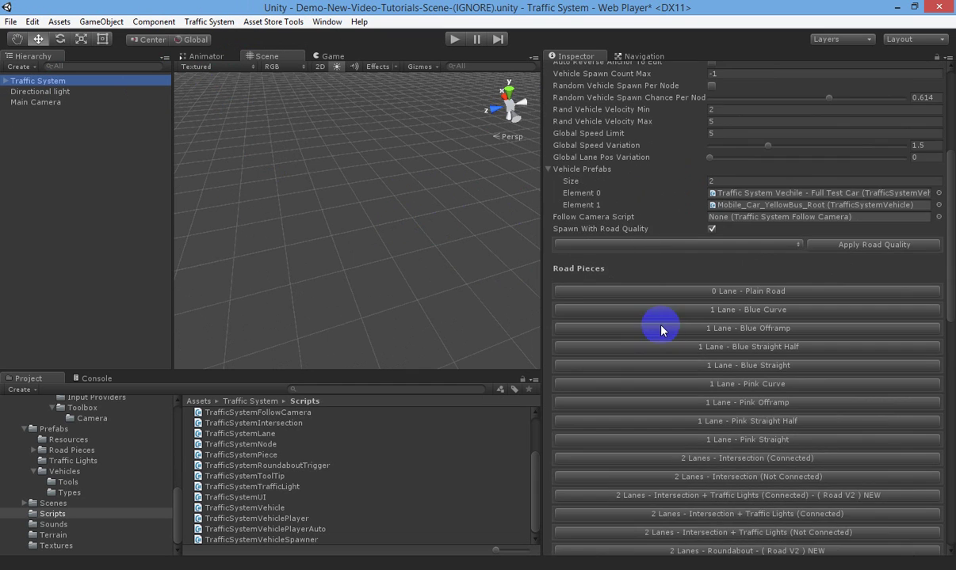
scroll(775, 300, down, 3)
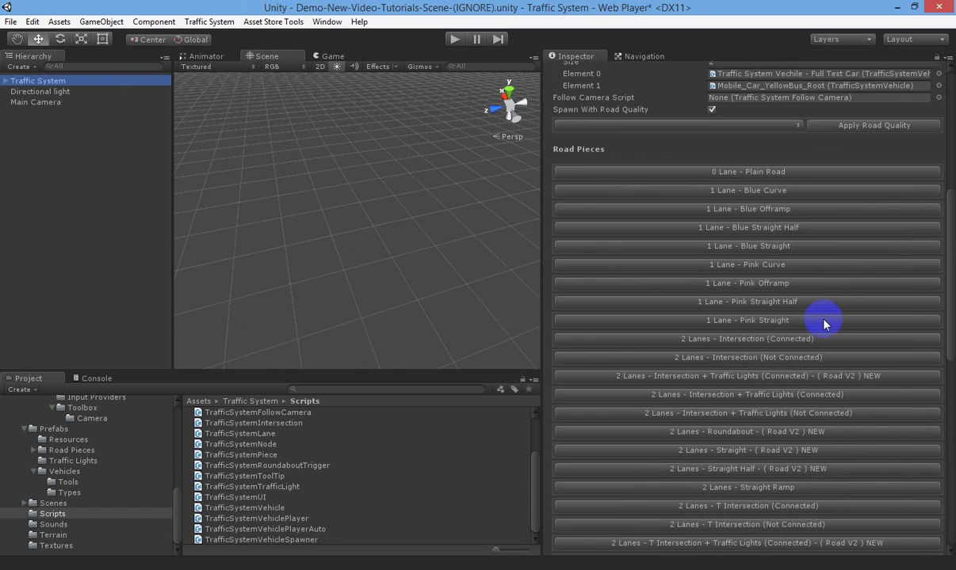
scroll(766, 189, down, 10)
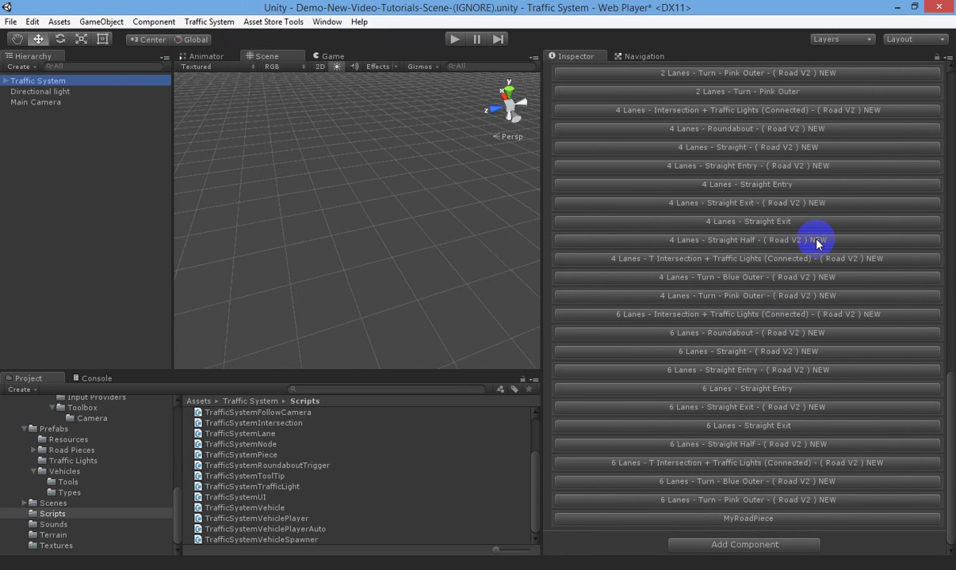
scroll(775, 268, up, 5)
scroll(781, 274, up, 3)
mouse_move(395, 209)
alt+mouse_down()
mouse_move(376, 188)
mouse_move(380, 162)
mouse_move(411, 220)
alt+mouse_up()
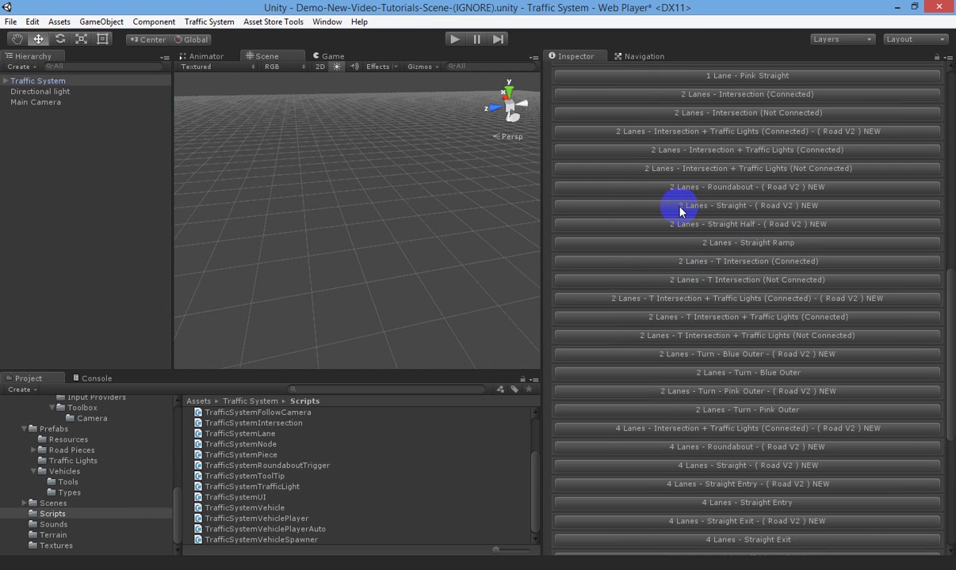
click(765, 210)
Locate the spawned straight road piece inside the Traffic System's Anchor Folder and bring it into view in the scene.
alt+drag(425, 220, 342, 182)
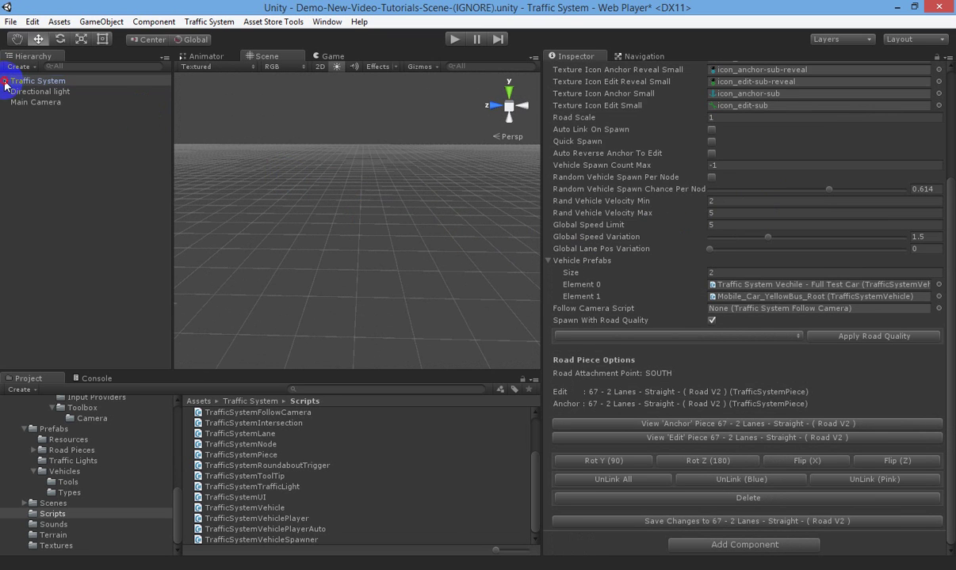
click(6, 81)
click(14, 102)
click(60, 112)
right_drag(247, 189, 438, 247)
key(w)
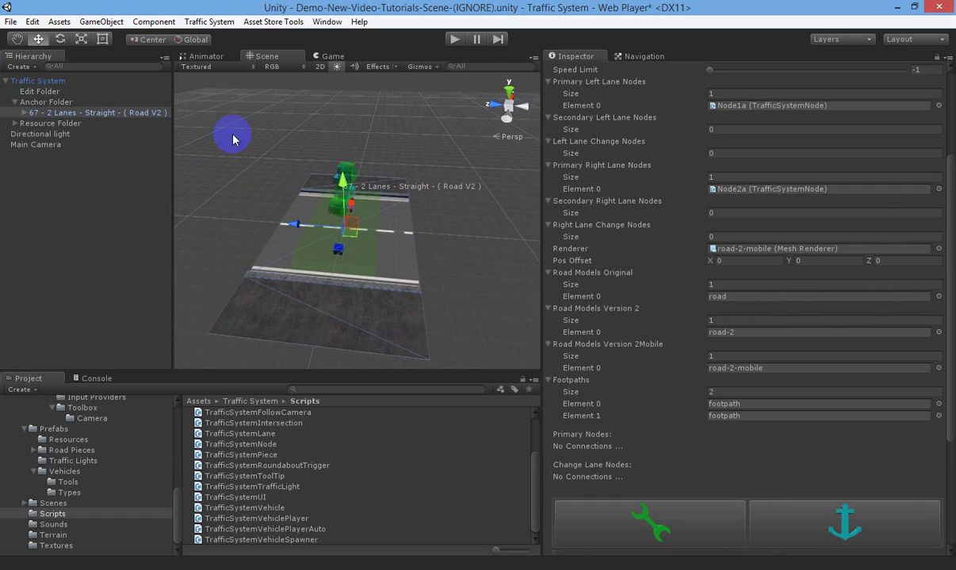
Reselect the Traffic System and save the changes to the first straight road piece.
click(68, 82)
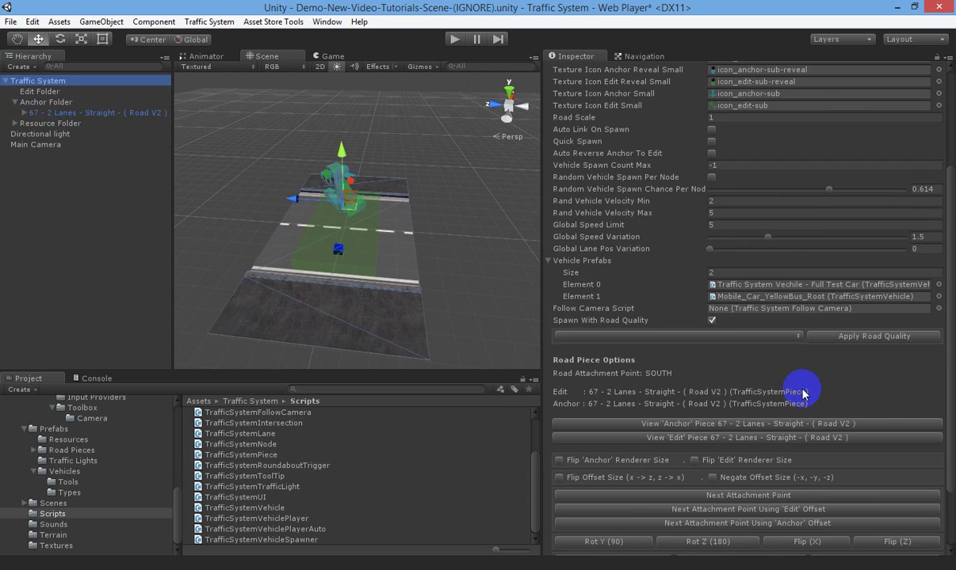
scroll(789, 384, down, 3)
click(703, 523)
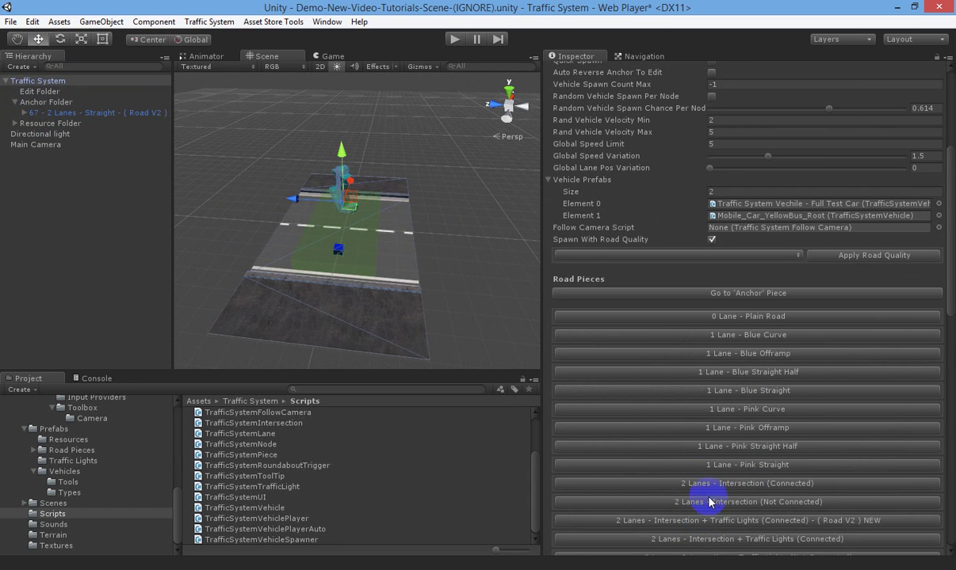
Spawn a second 2 Lanes - Straight - ( Road V2 ) piece next to the anchor road piece.
key(w)
right_drag(384, 228, 388, 174)
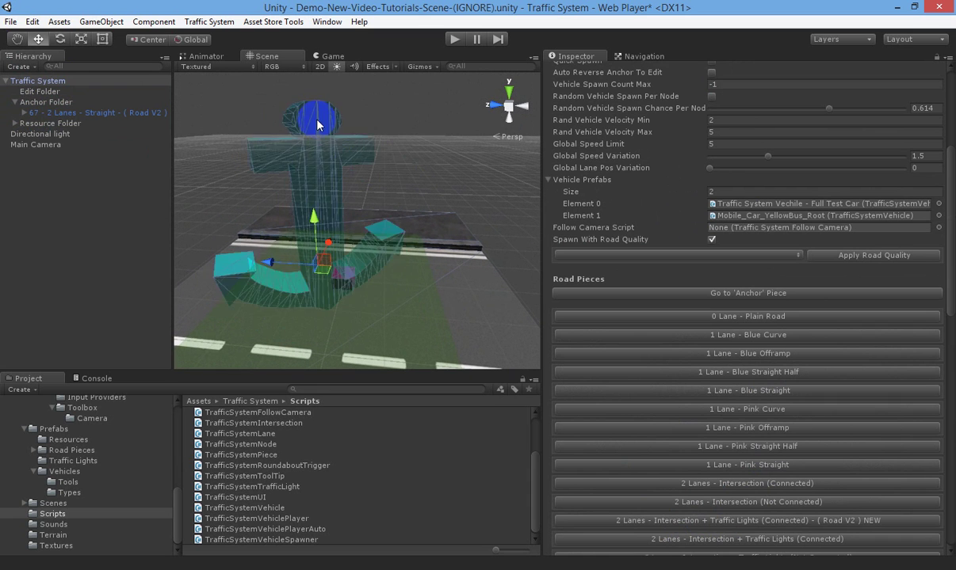
right_drag(317, 154, 328, 183)
key(s)
right_drag(366, 266, 375, 302)
alt+drag(375, 300, 436, 263)
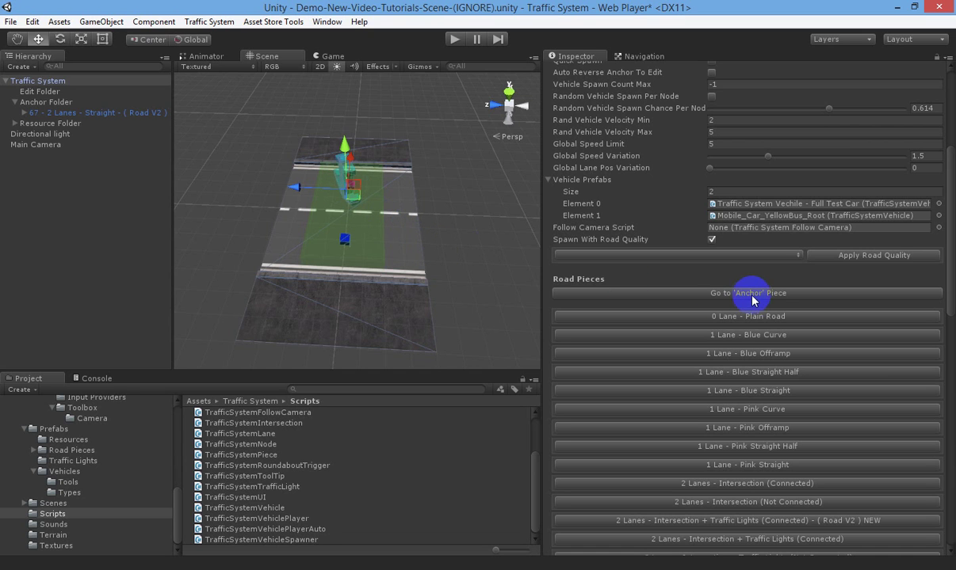
scroll(725, 292, down, 3)
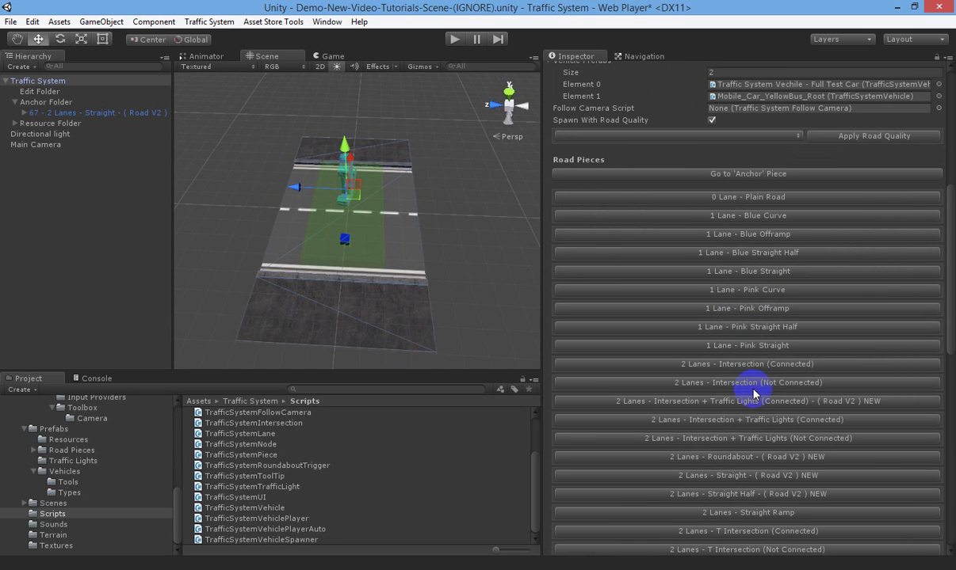
scroll(682, 385, down, 3)
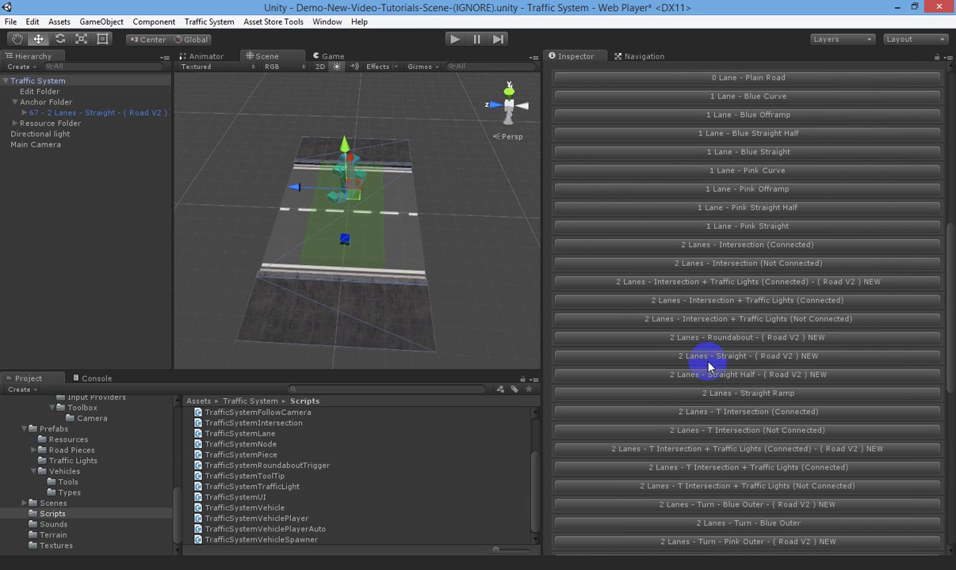
click(735, 359)
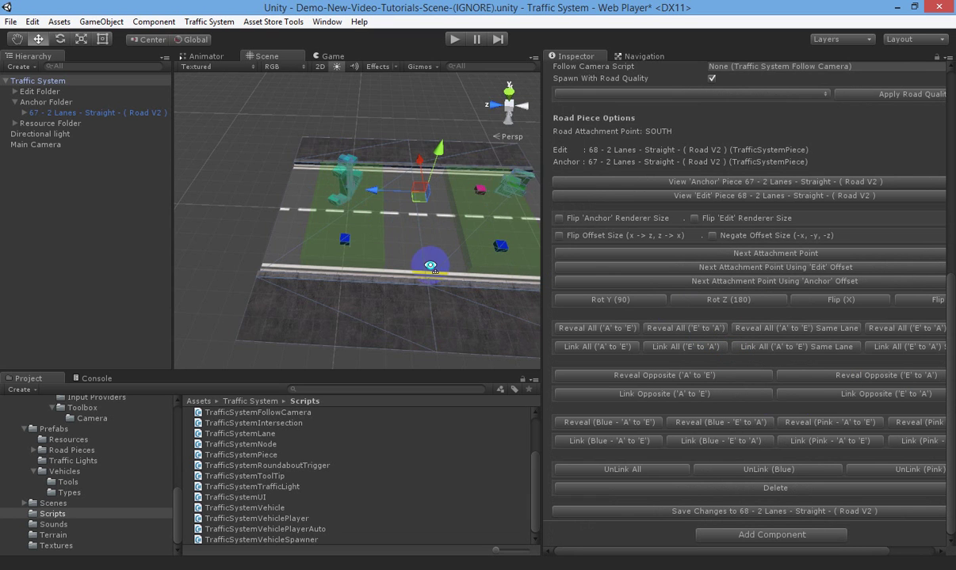
Examine the edit and anchor markers above the two road pieces, up close and from farther away.
right_drag(430, 266, 509, 268)
alt+drag(509, 267, 439, 156)
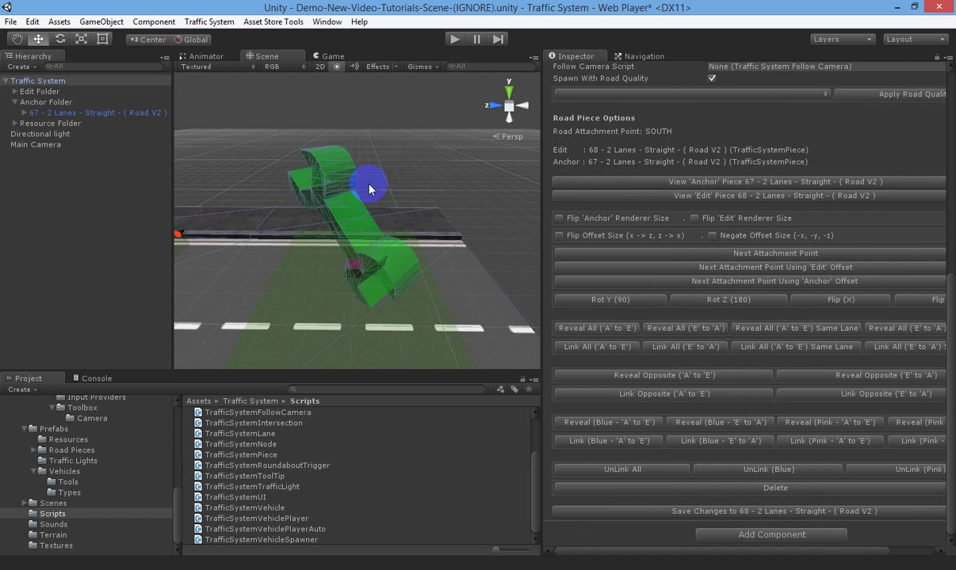
key(a)
right_drag(366, 195, 379, 267)
key(s)
key(d)
key(s)
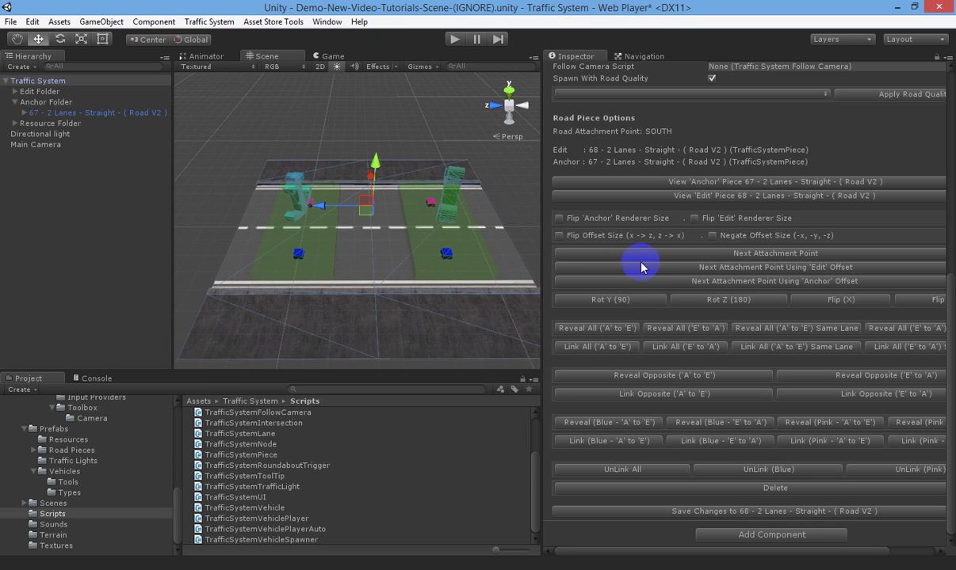
right_drag(441, 222, 422, 252)
key(s)
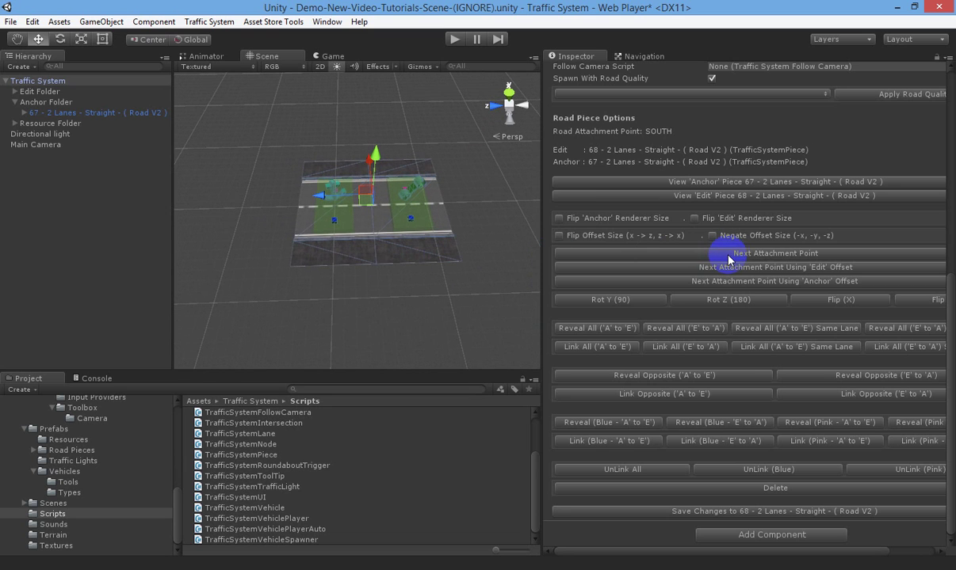
Cycle the edit road piece through its attachment points until it sits at the EAST side of the anchor piece.
click(782, 253)
click(781, 253)
click(780, 255)
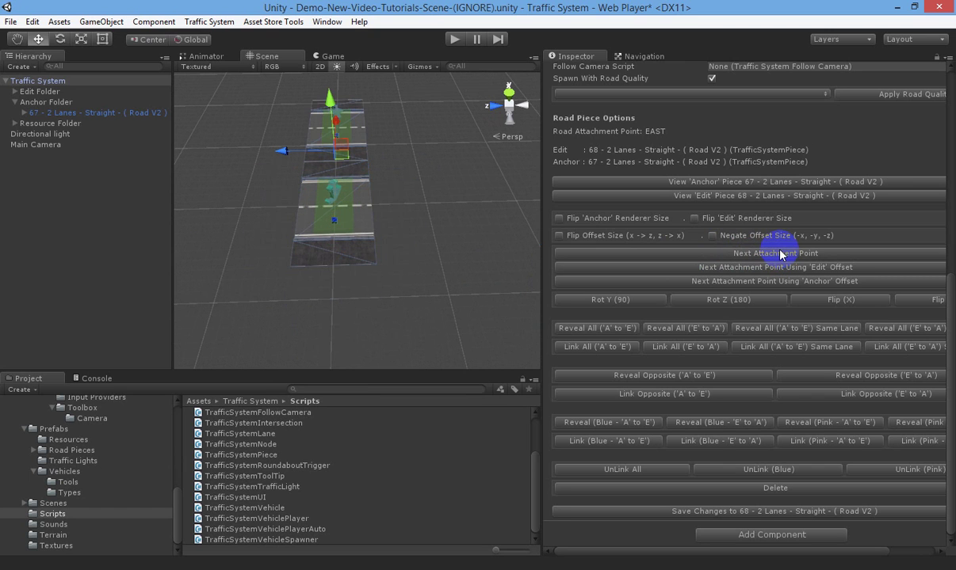
Rotate the edit road piece 90 degrees about Y and cycle its attachment point around to SOUTH.
click(603, 300)
click(682, 254)
click(683, 254)
click(684, 255)
click(685, 255)
click(683, 254)
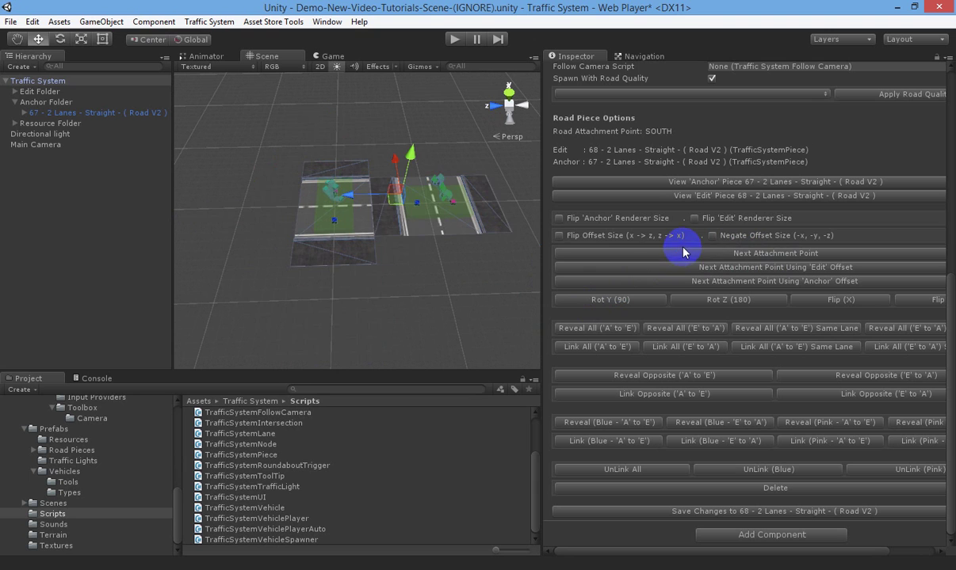
Rotate the edit road piece by 90 degrees about Y three more times and cycle it around to the SOUTH attachment point.
click(591, 302)
click(591, 301)
click(591, 301)
click(648, 256)
click(647, 256)
click(647, 256)
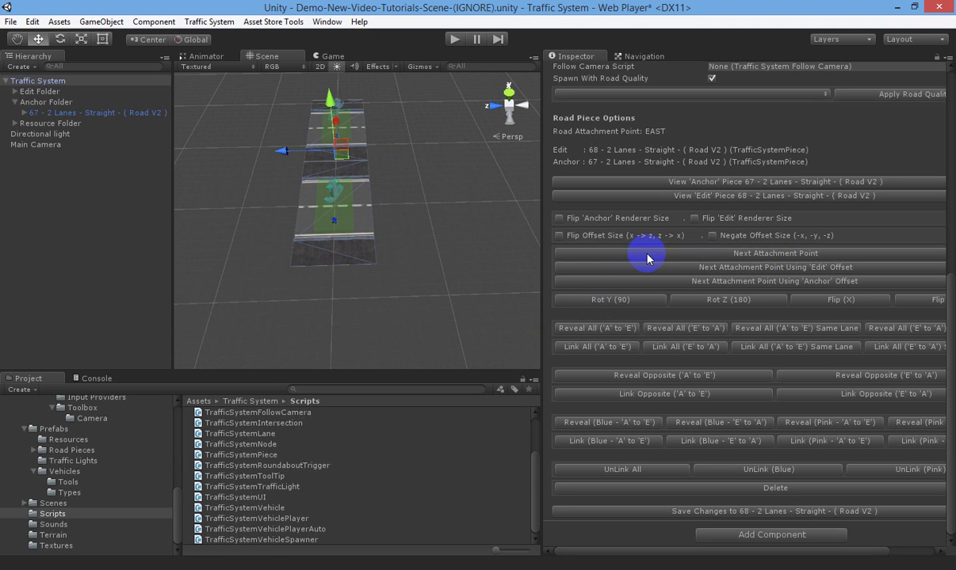
click(647, 255)
Preview the anchor-to-edit lane connections between the two road pieces with the Opposite, Pink and Blue reveal options.
right_drag(410, 255, 411, 201)
key(w)
key(a)
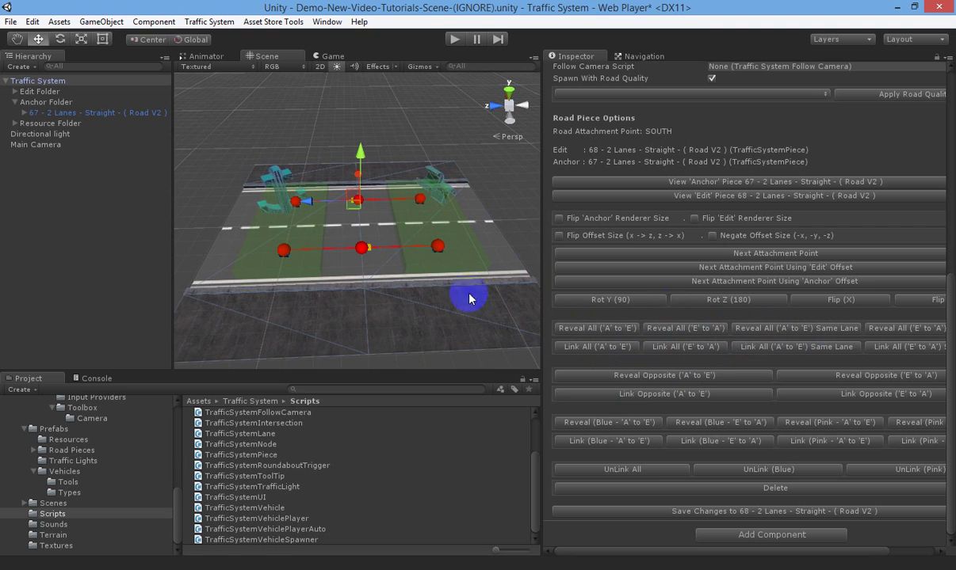
click(289, 254)
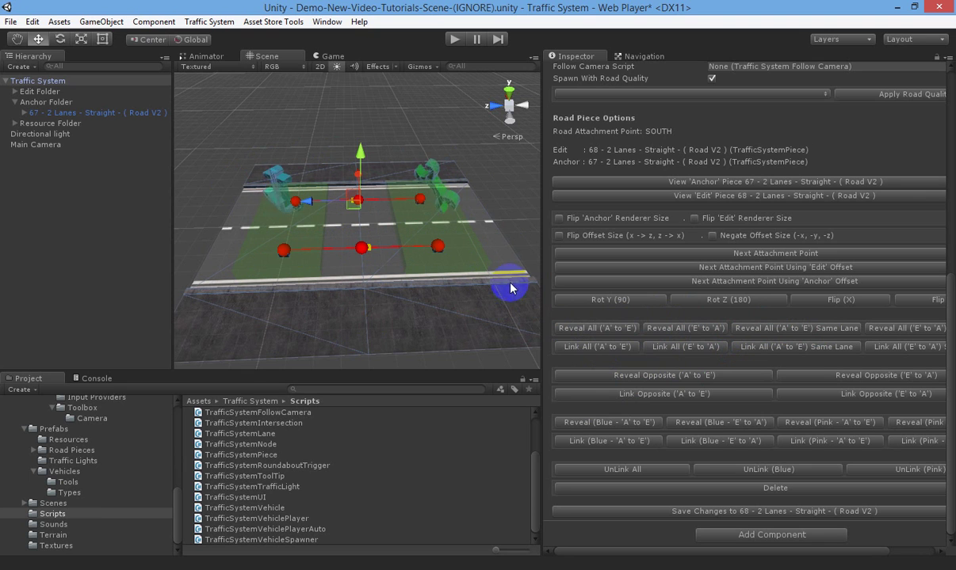
click(637, 380)
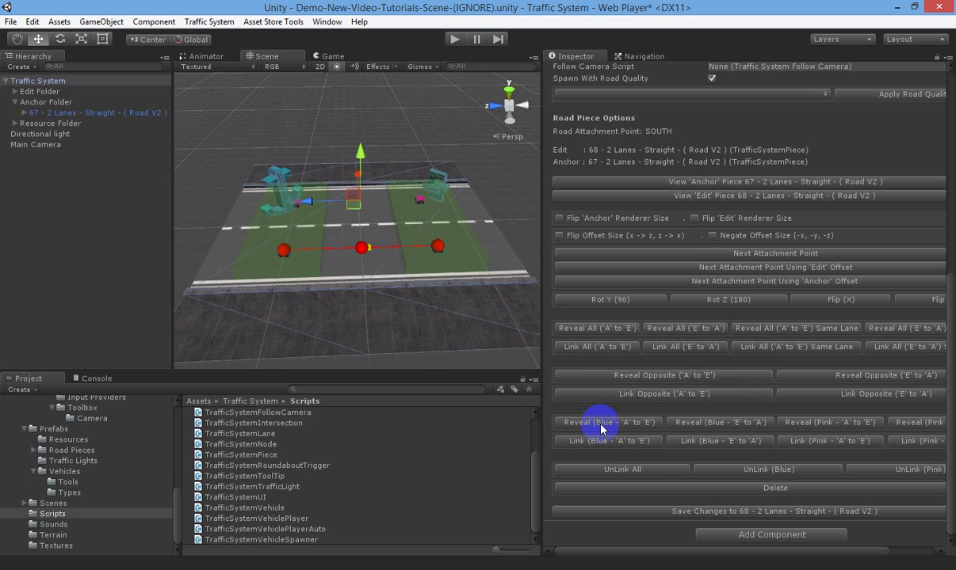
click(819, 425)
click(614, 424)
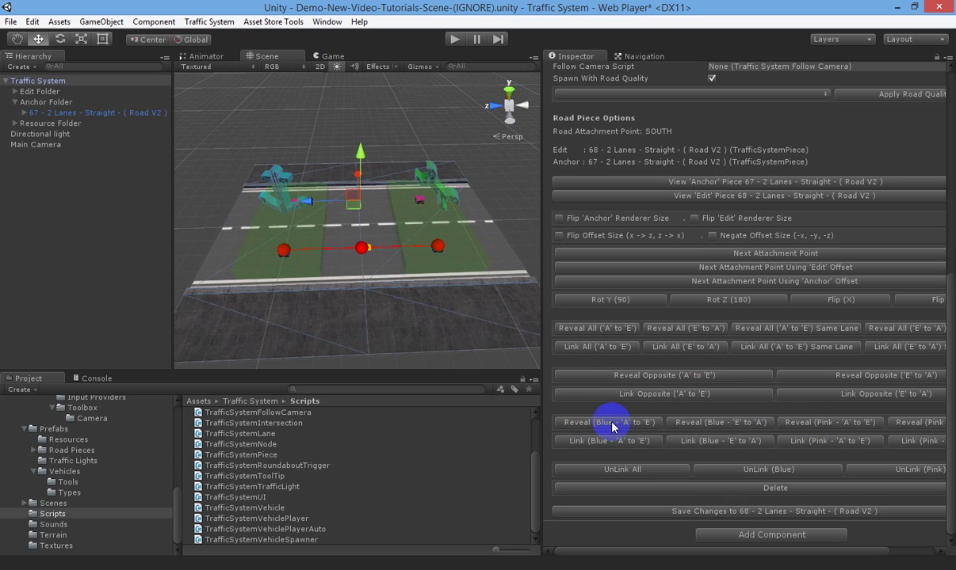
Link the lanes of the two straight road pieces and save the changes to the second piece.
click(651, 512)
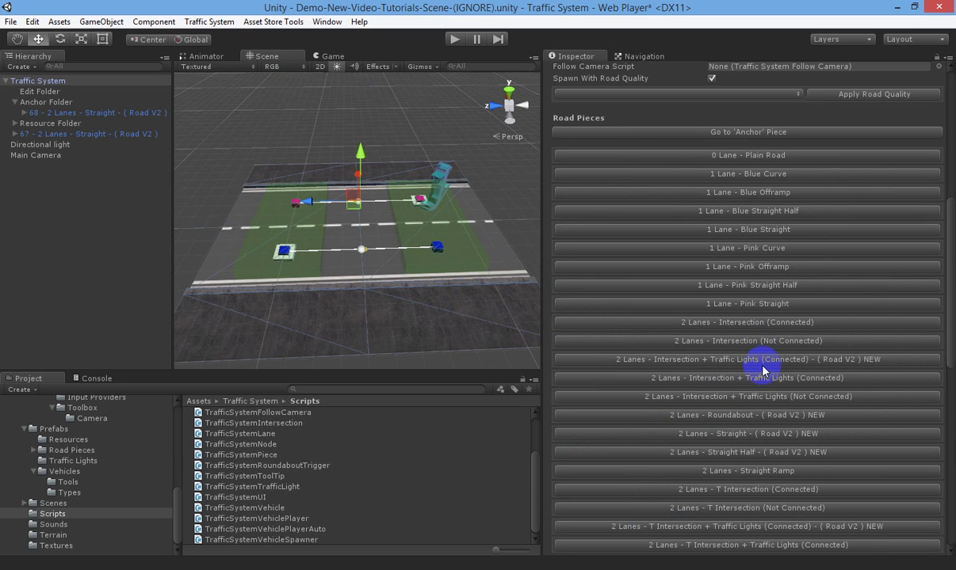
alt+drag(540, 303, 449, 250)
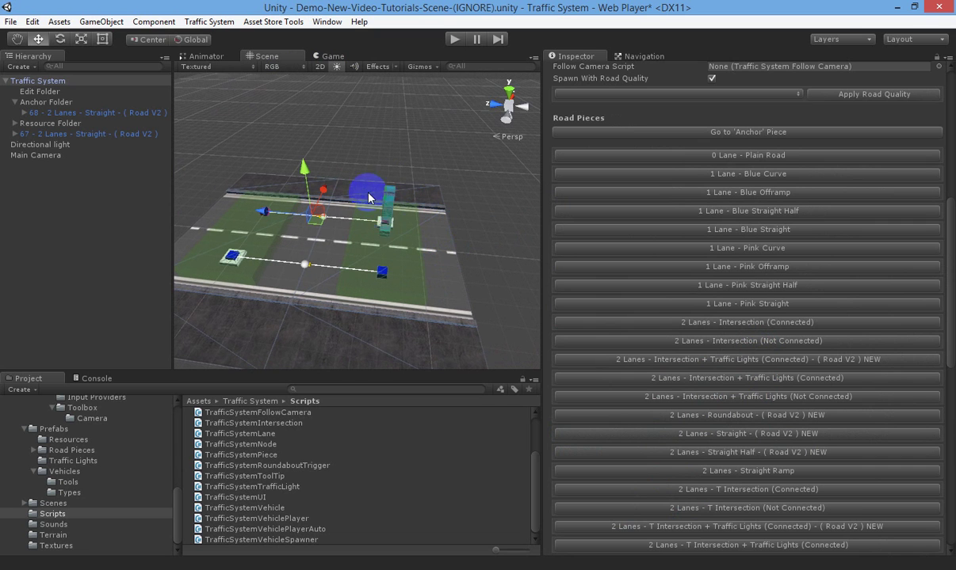
right_drag(400, 256, 443, 284)
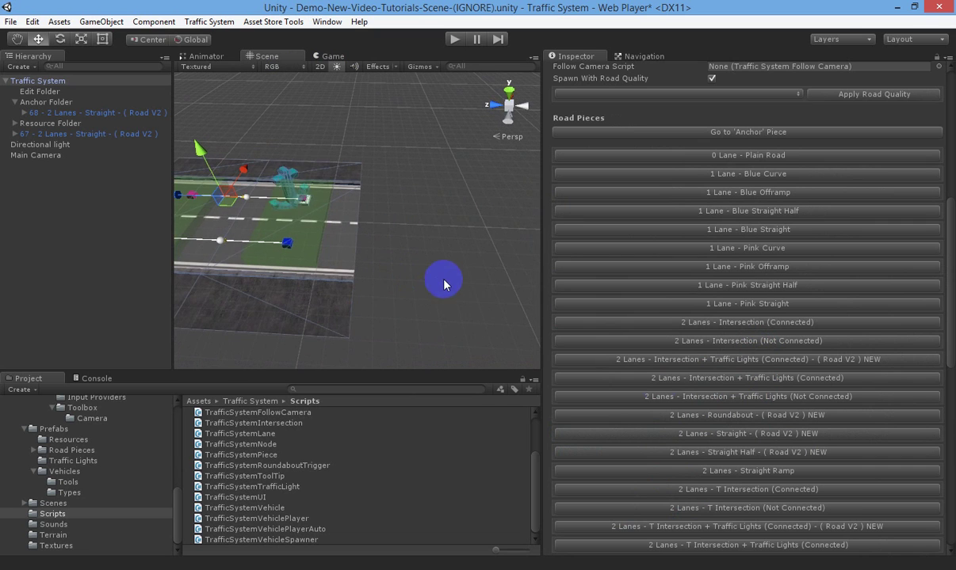
Spawn a third 2 Lanes - Straight - ( Road V2 ) piece without automatic linking and delete it.
click(736, 434)
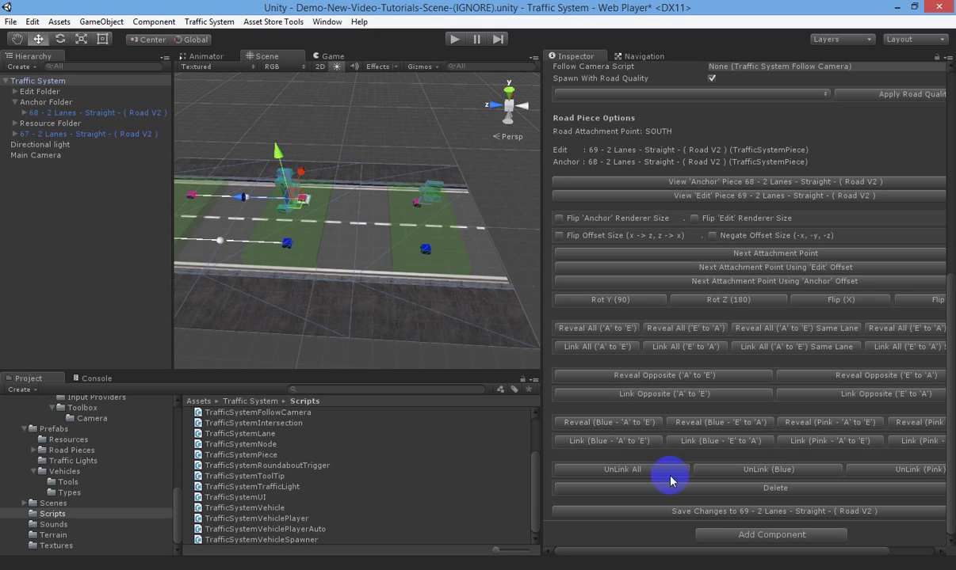
click(746, 488)
Enable Auto Link On Spawn and spawn a 2 Lanes - Straight - ( Road V2 ) piece at the anchor piece.
scroll(699, 337, up, 8)
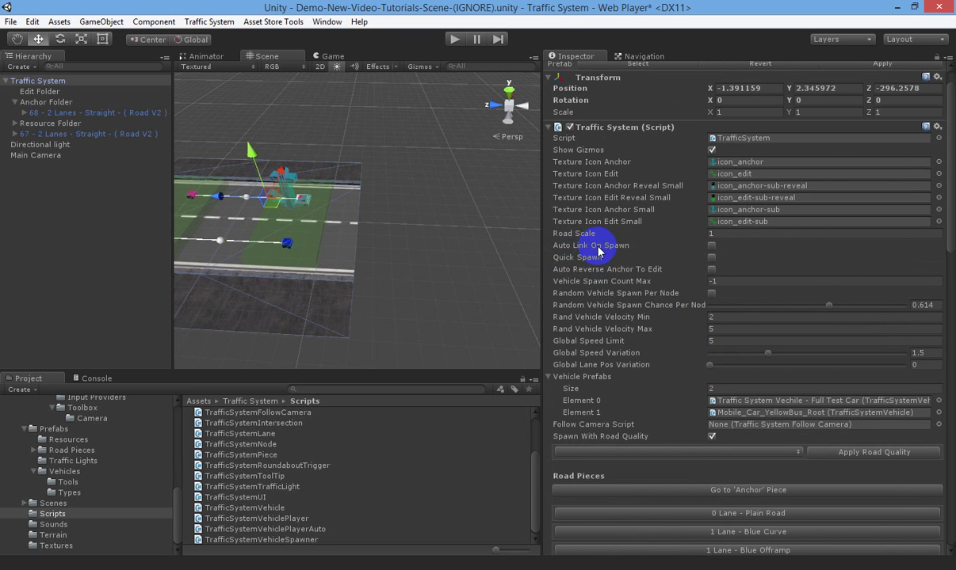
scroll(766, 331, down, 10)
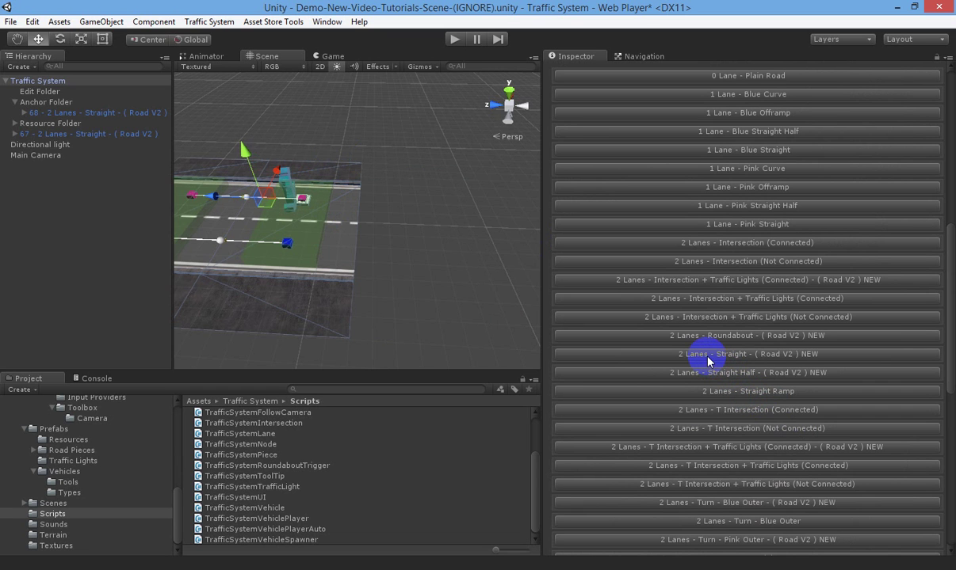
click(708, 356)
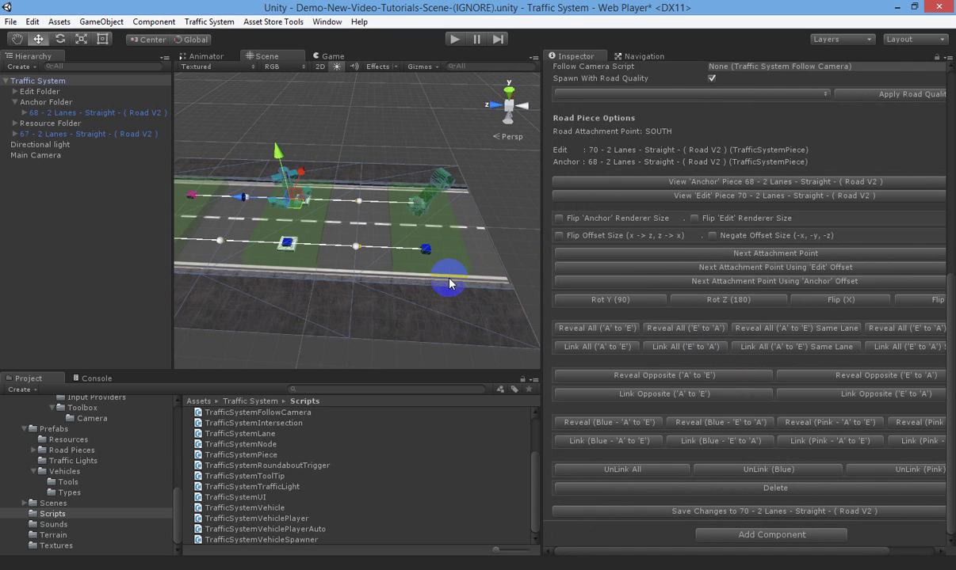
alt+drag(449, 279, 395, 258)
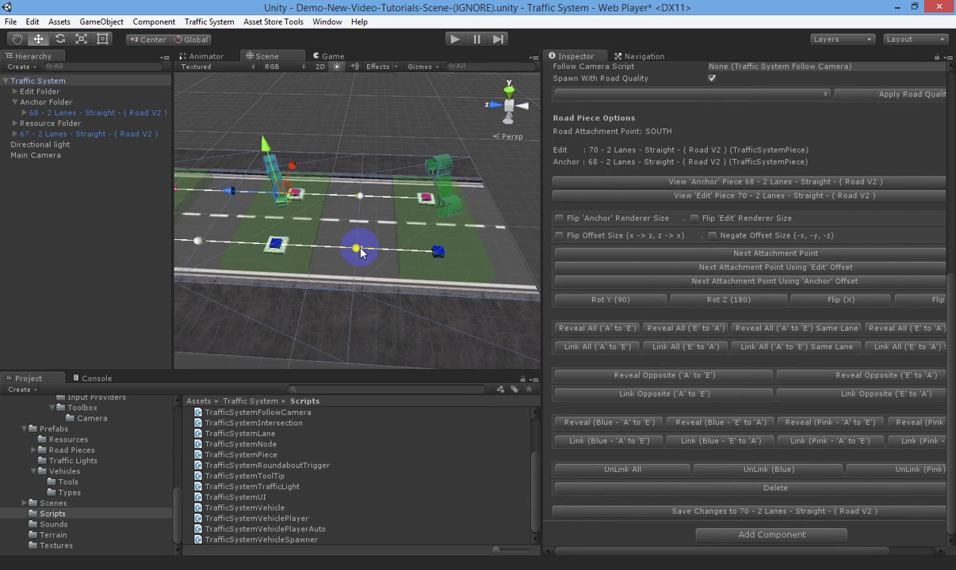
Inspect the automatically linked lanes at the road's end and save the changes to the newly spawned straight piece.
alt+drag(438, 270, 417, 266)
key(d)
key(s)
right_drag(417, 266, 423, 271)
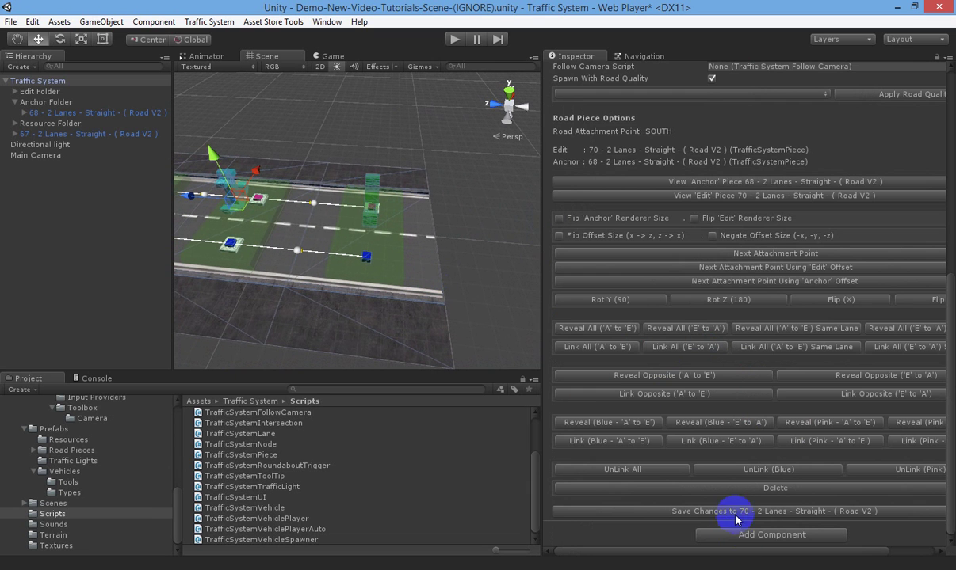
click(736, 512)
Enable Quick Spawn in the Traffic System settings alongside Auto Link On Spawn.
scroll(767, 351, up, 7)
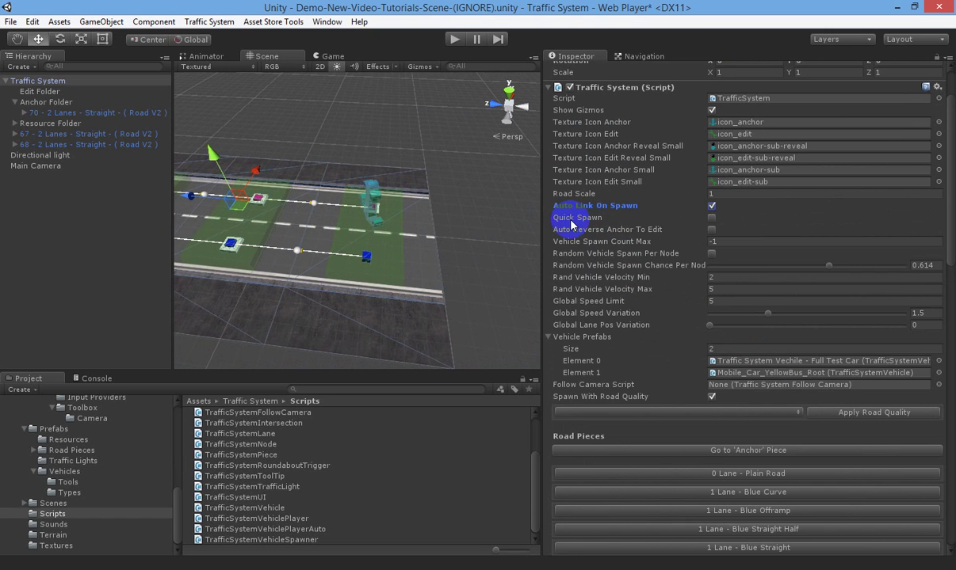
click(711, 220)
scroll(774, 429, down, 8)
right_drag(424, 206, 376, 213)
key(s)
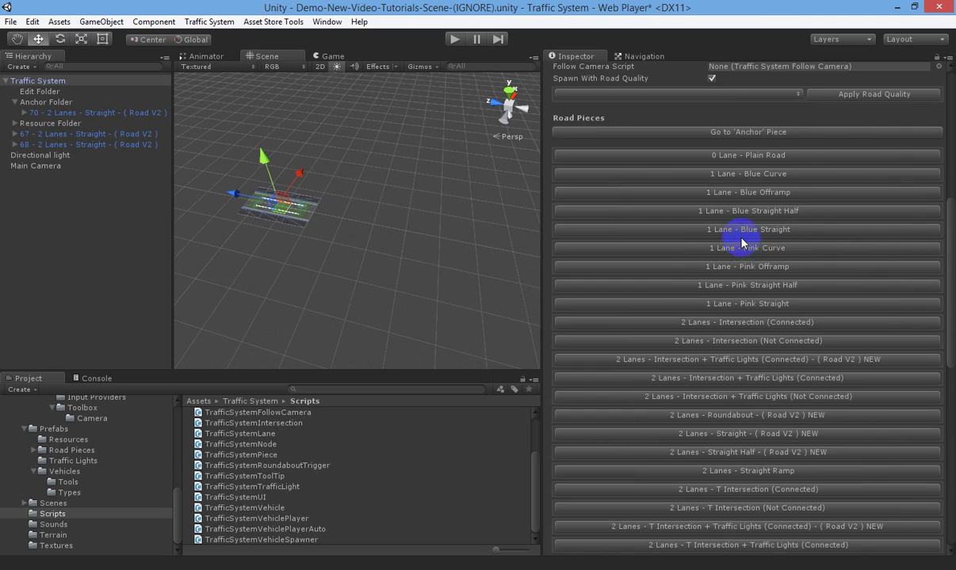
scroll(743, 248, up, 9)
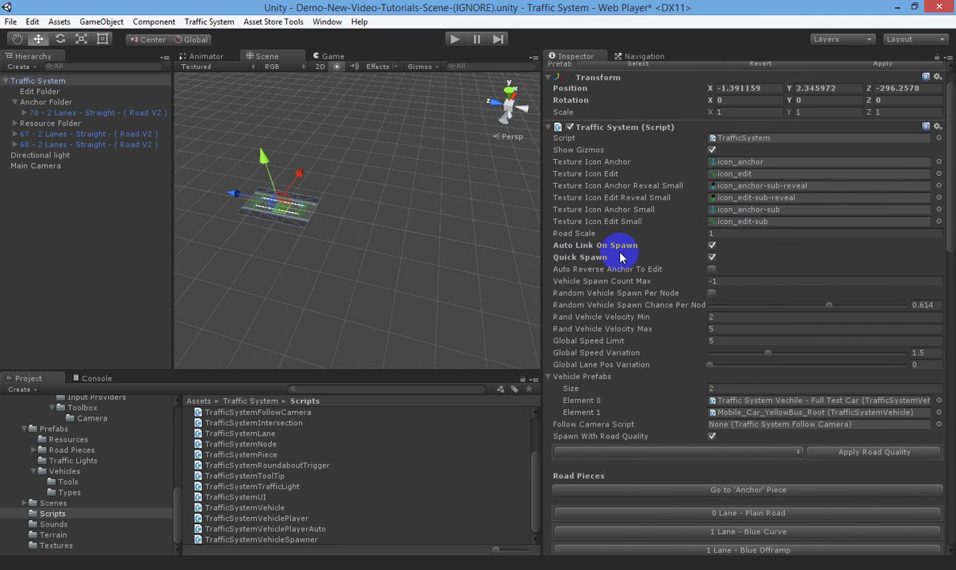
Quick-spawn seven more 2 Lanes - Straight - ( Road V2 ) pieces in a row to extend the road.
scroll(659, 244, down, 10)
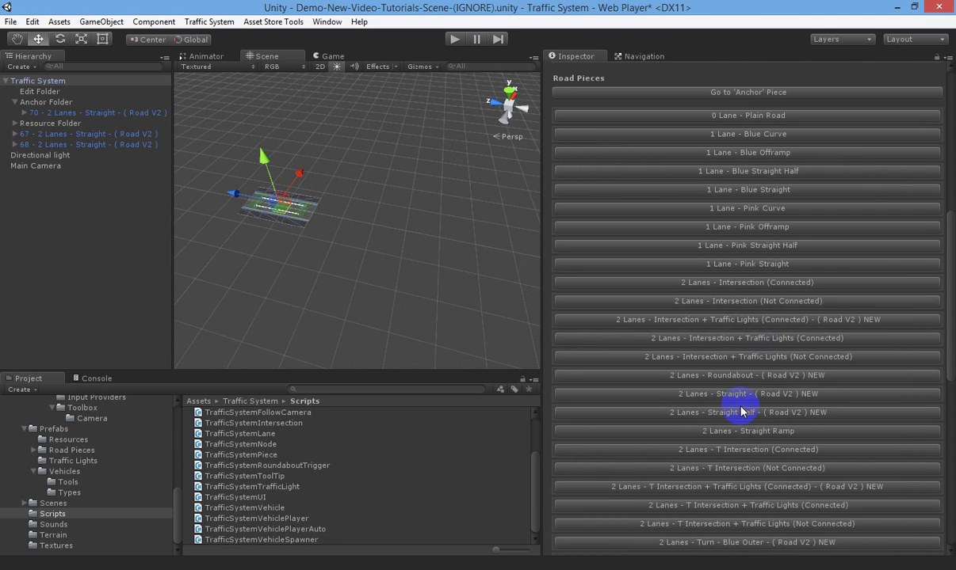
click(708, 397)
click(709, 398)
click(708, 398)
click(708, 398)
click(708, 398)
click(709, 398)
click(708, 398)
right_drag(369, 257, 392, 237)
key(w)
Disable Quick Spawn and make the first straight piece at the road's starting end the anchor.
scroll(657, 176, up, 9)
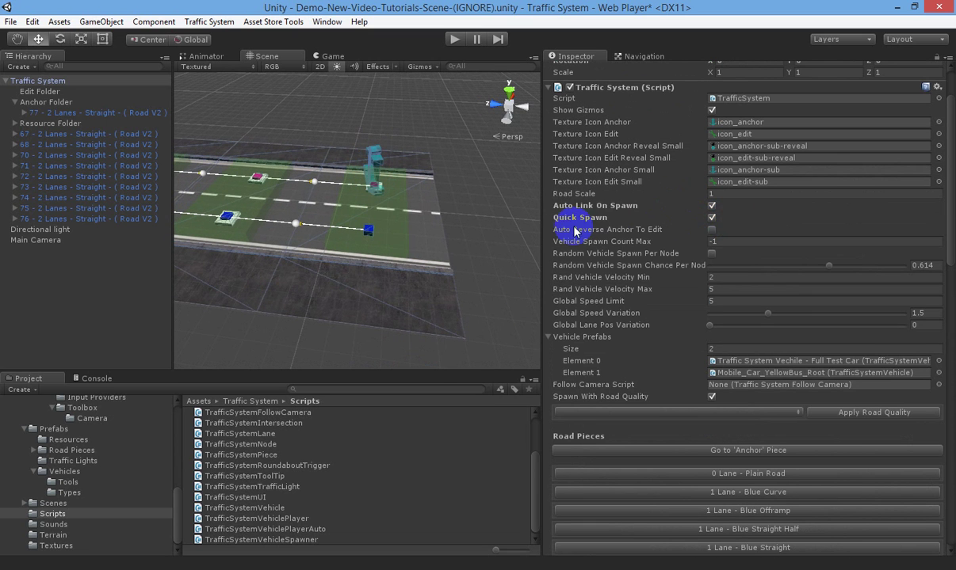
click(713, 219)
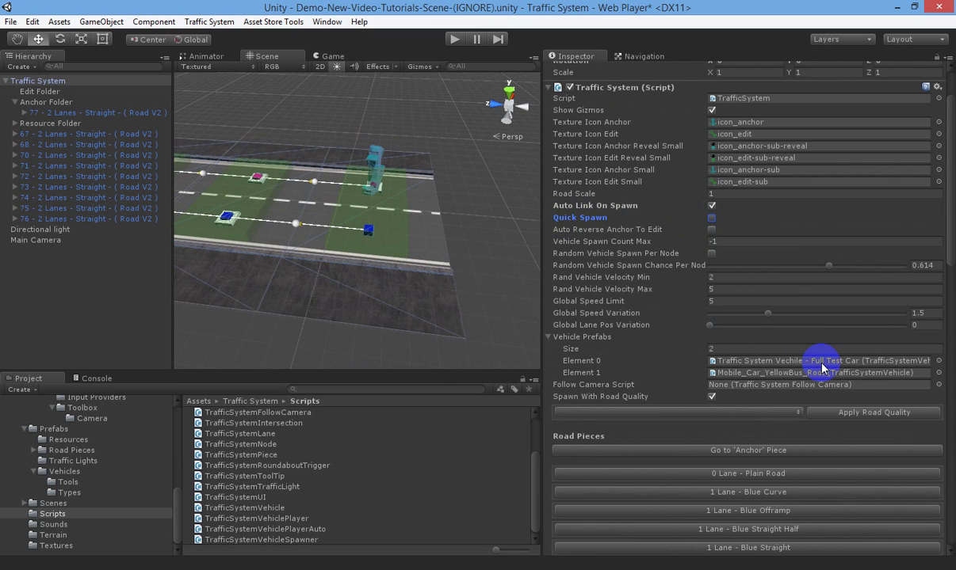
right_drag(444, 212, 480, 182)
key(a)
click(368, 262)
scroll(818, 450, down, 3)
scroll(820, 447, down, 4)
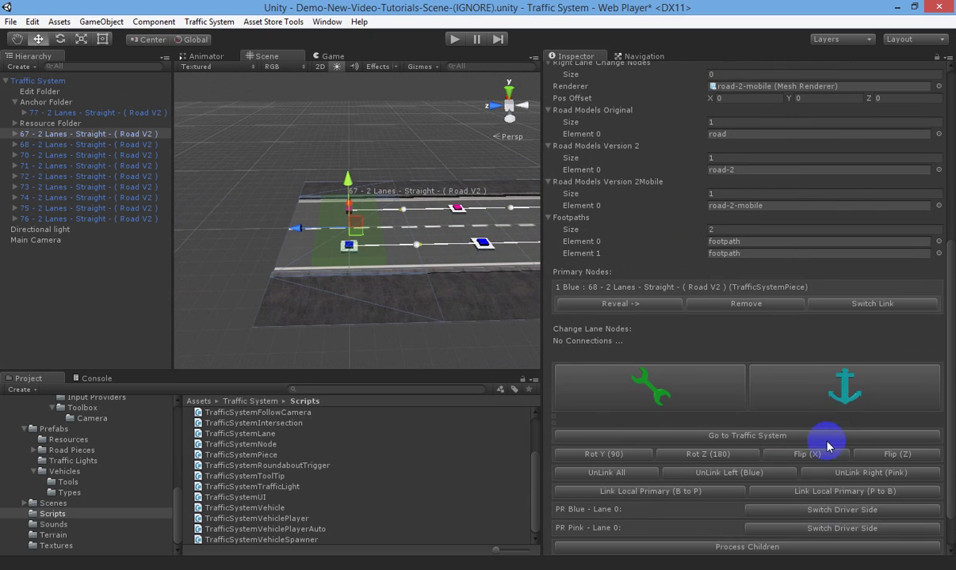
click(834, 377)
key(w)
mouse_move(385, 253)
right_down()
mouse_move(382, 227)
mouse_move(388, 239)
right_up()
key(s)
right_drag(461, 267, 469, 295)
Try a 2 Lanes - Straight - ( Road V2 ) piece at the anchor's next attachment point, NORTH, and delete it.
scroll(772, 404, down, 5)
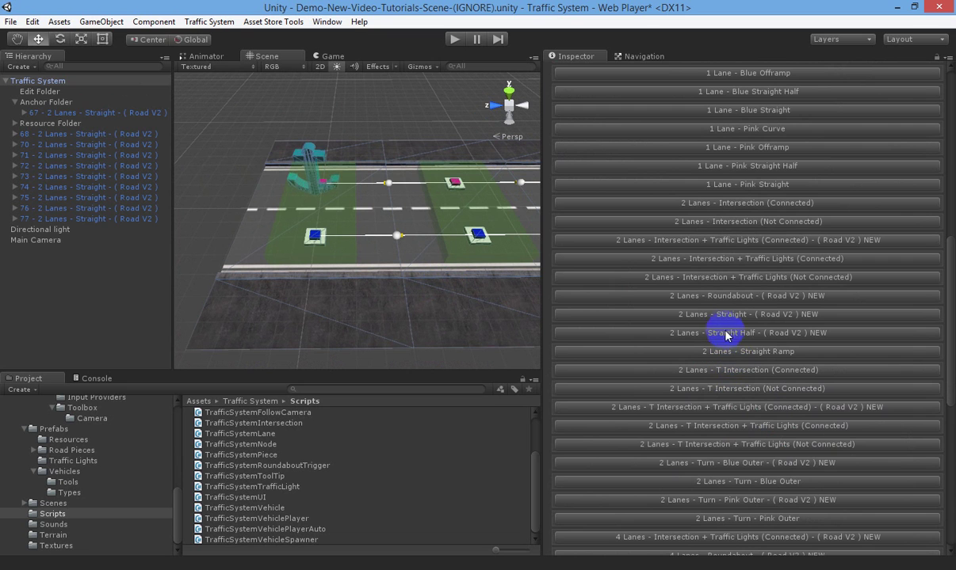
click(683, 315)
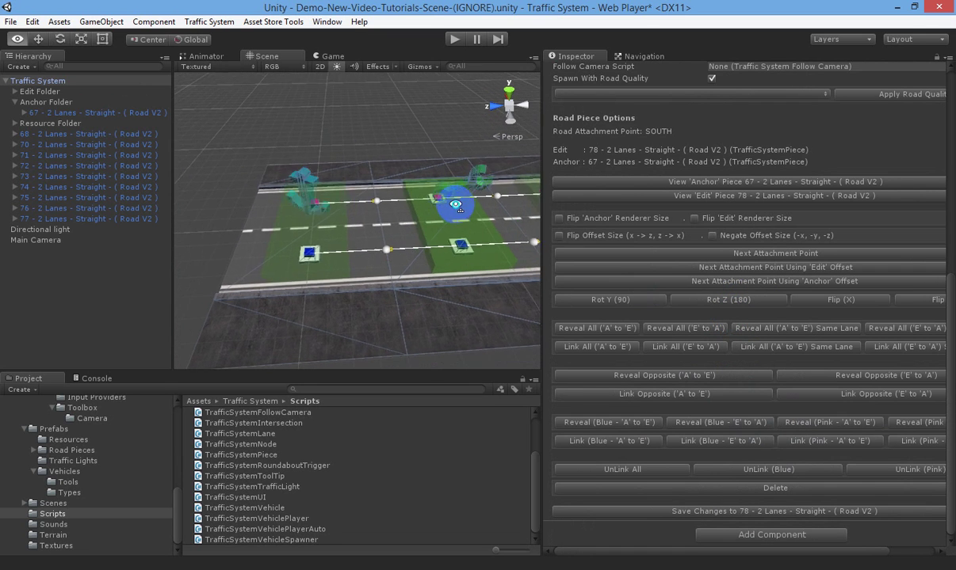
click(693, 253)
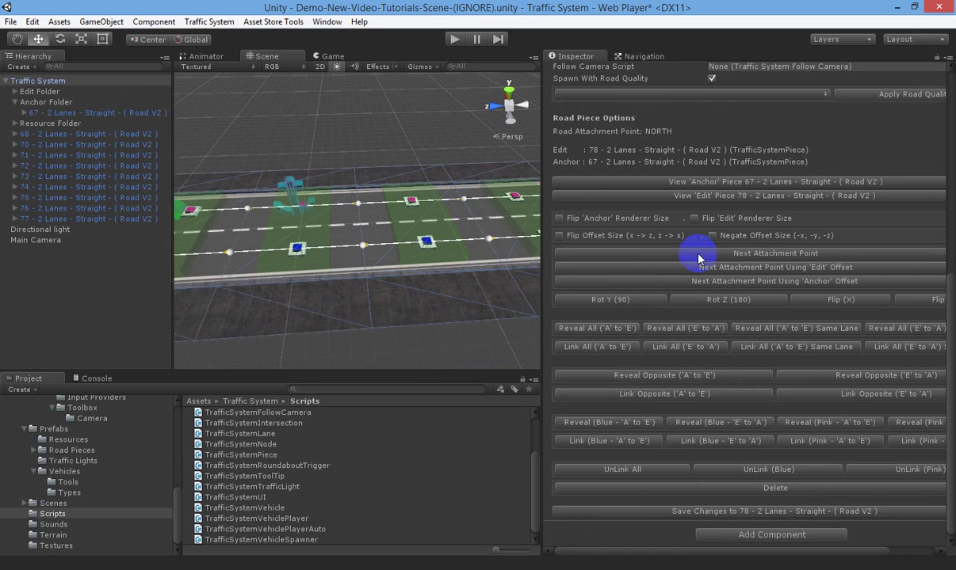
key(w)
right_drag(415, 239, 380, 194)
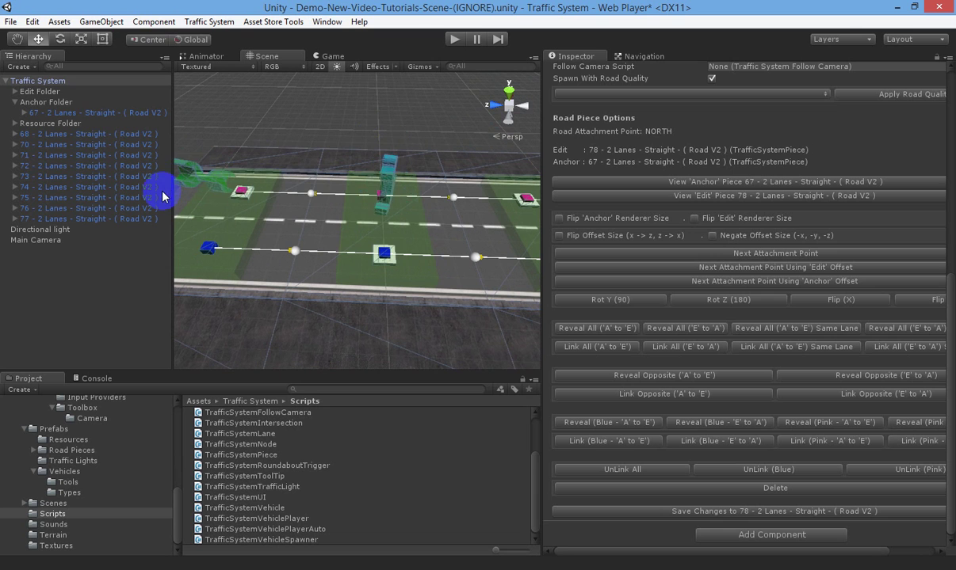
mouse_move(406, 250)
right_down()
mouse_move(465, 252)
mouse_move(401, 256)
right_up()
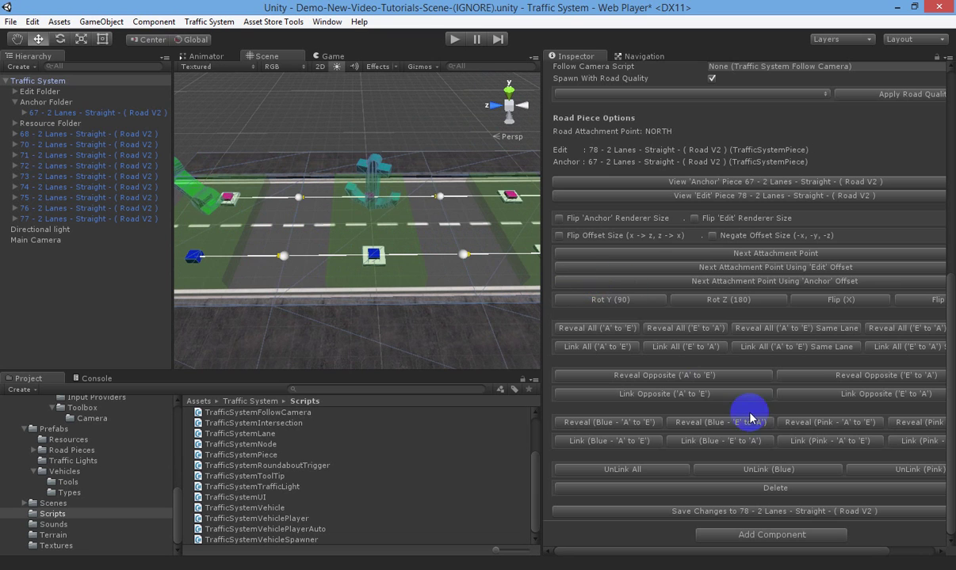
click(742, 489)
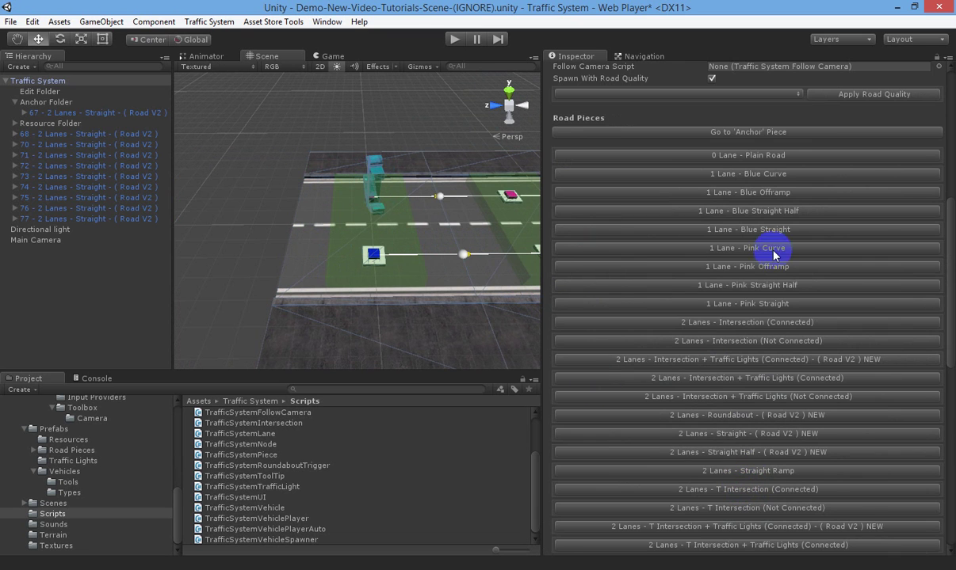
Enable Auto Reverse Anchor To Edit, and add and save a 2 Lanes - Straight - ( Road V2 ) piece at the anchor.
scroll(713, 250, up, 5)
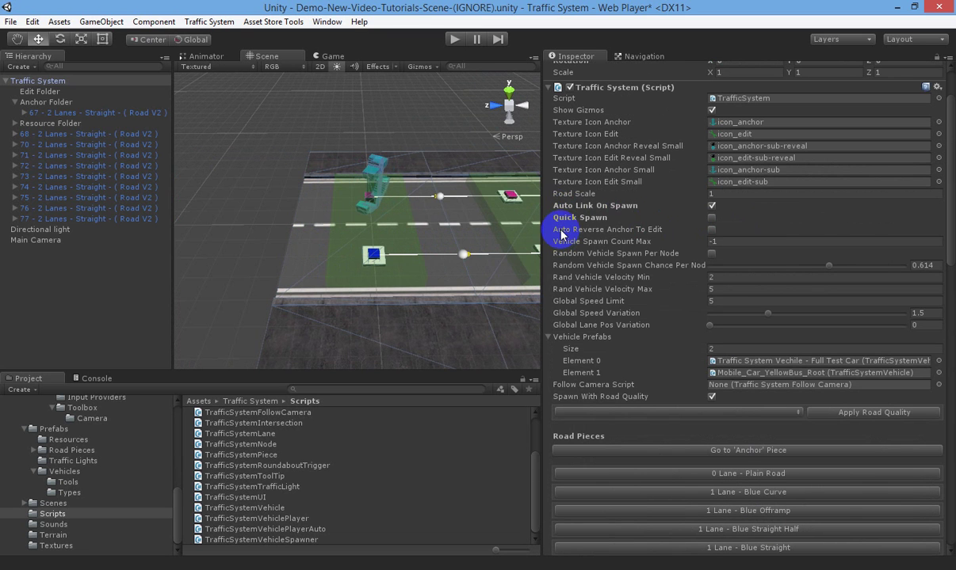
click(710, 229)
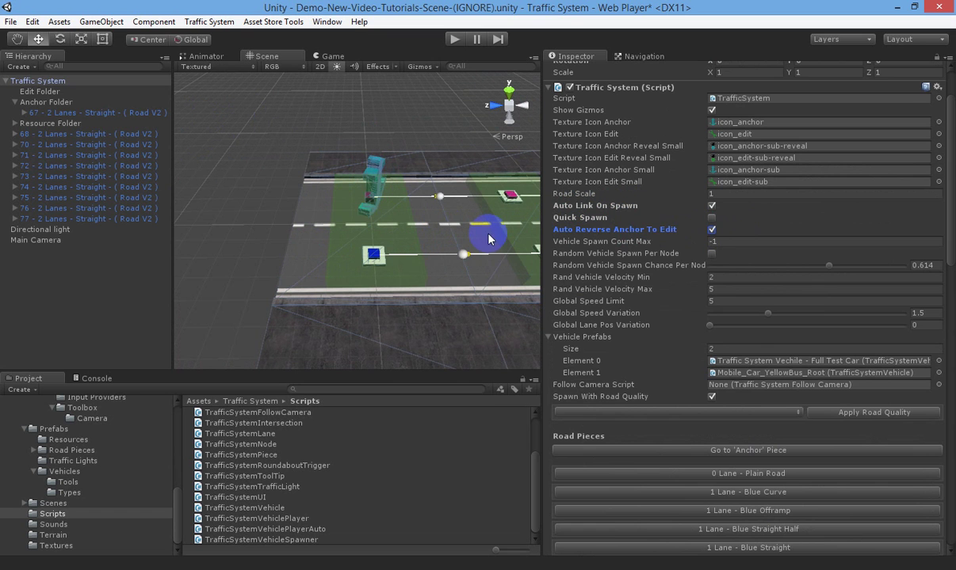
scroll(734, 325, down, 10)
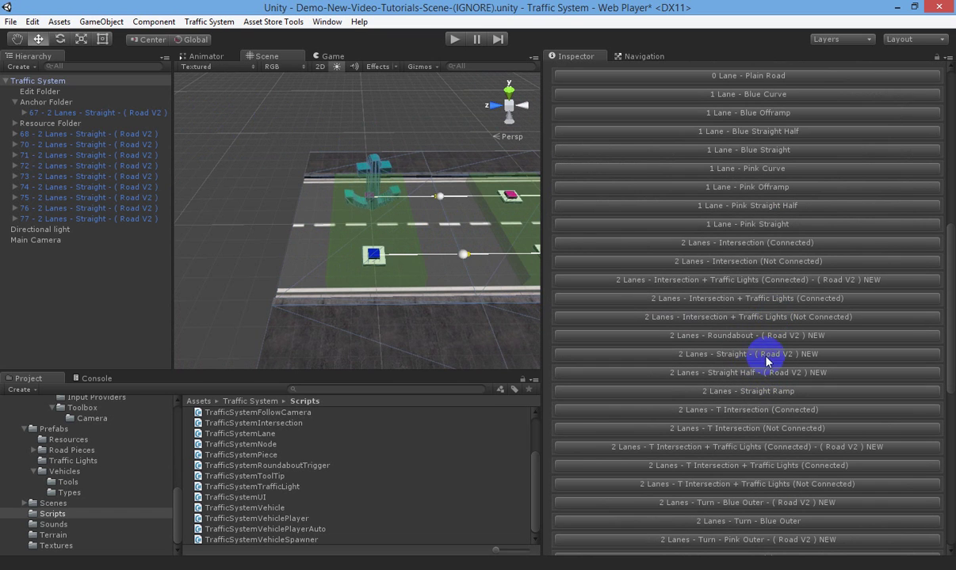
click(734, 356)
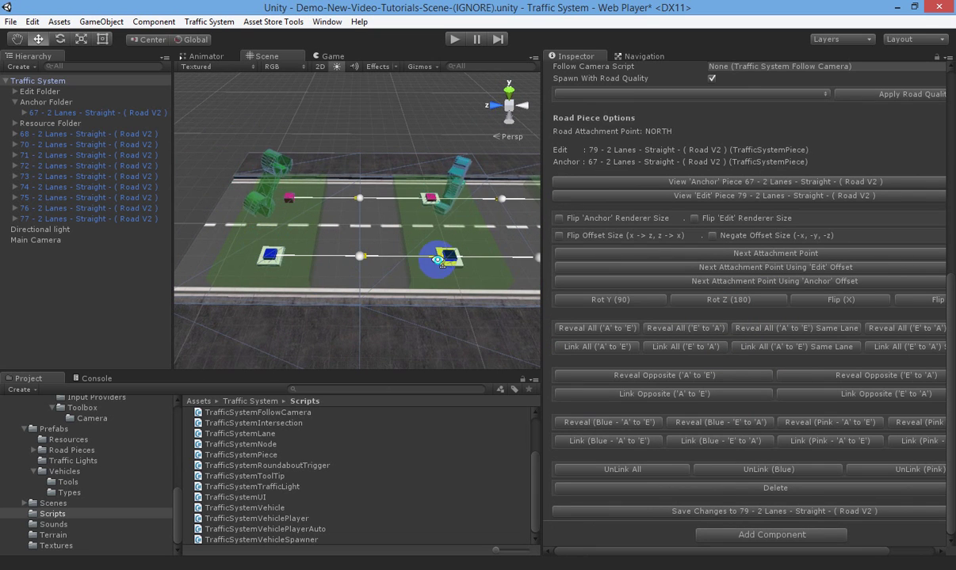
right_drag(466, 287, 481, 302)
scroll(481, 302, down, 2)
click(699, 512)
Turn off Auto Link On Spawn and Auto Reverse Anchor To Edit, and spawn another 2 Lanes - Straight - ( Road V2 ) piece.
scroll(712, 263, up, 10)
click(710, 249)
click(713, 272)
scroll(752, 385, down, 9)
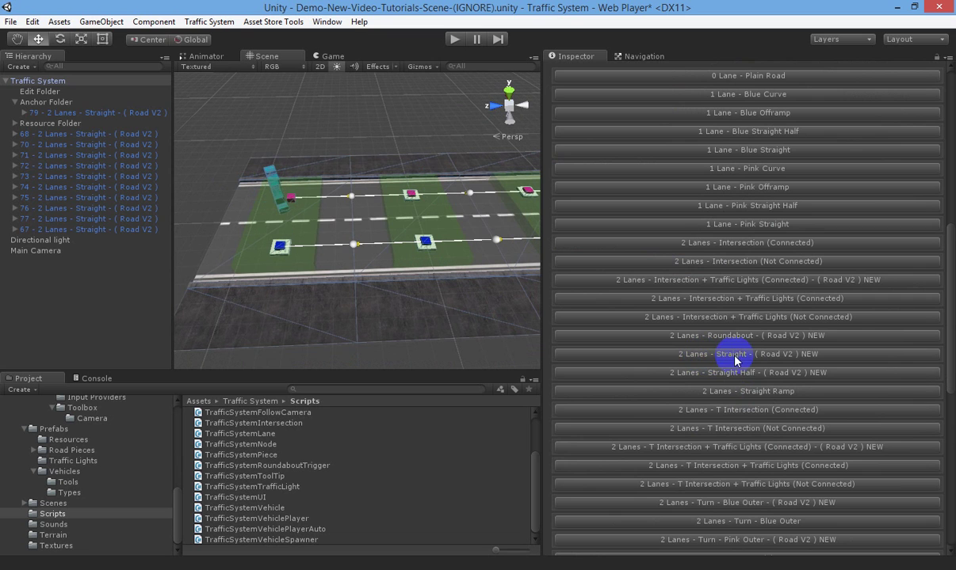
click(742, 357)
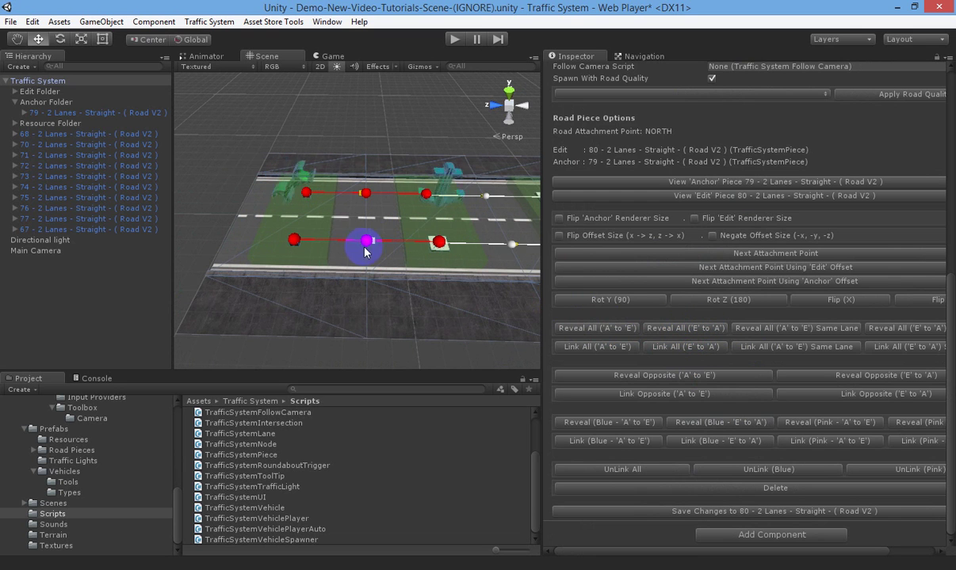
Link all lanes from the edit piece to the anchor piece and save the changes to the edit piece.
click(683, 349)
right_drag(445, 319, 401, 254)
key(s)
alt+drag(401, 254, 465, 341)
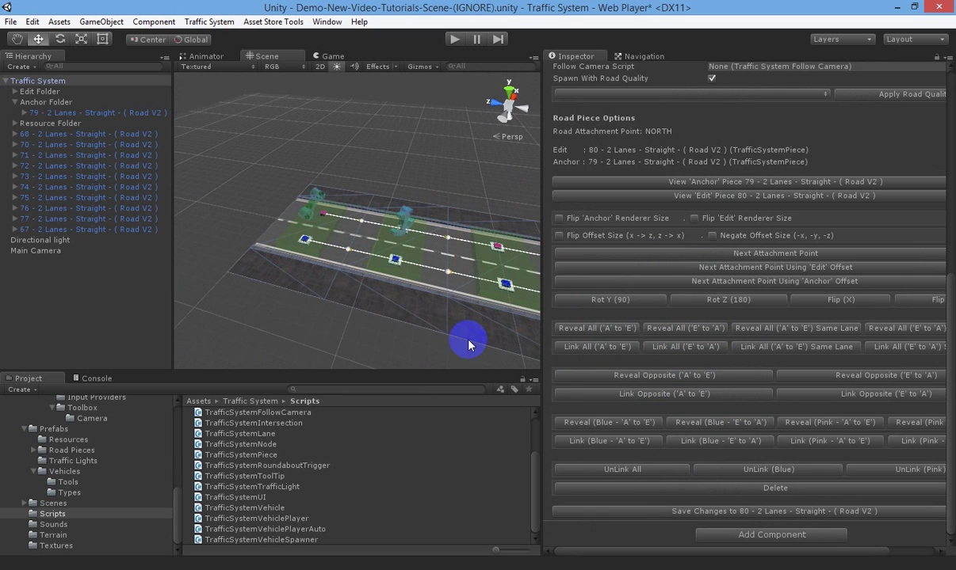
click(667, 519)
Make the last straight piece at the opposite end of the road, piece 77, the anchor.
mouse_move(405, 314)
alt+mouse_down()
mouse_move(495, 256)
mouse_move(413, 296)
alt+mouse_up()
key(d)
mouse_move(413, 295)
right_down()
mouse_move(416, 305)
mouse_move(411, 293)
right_up()
click(407, 285)
right_drag(399, 215, 241, 200)
right_drag(298, 163, 424, 218)
alt+drag(425, 218, 491, 216)
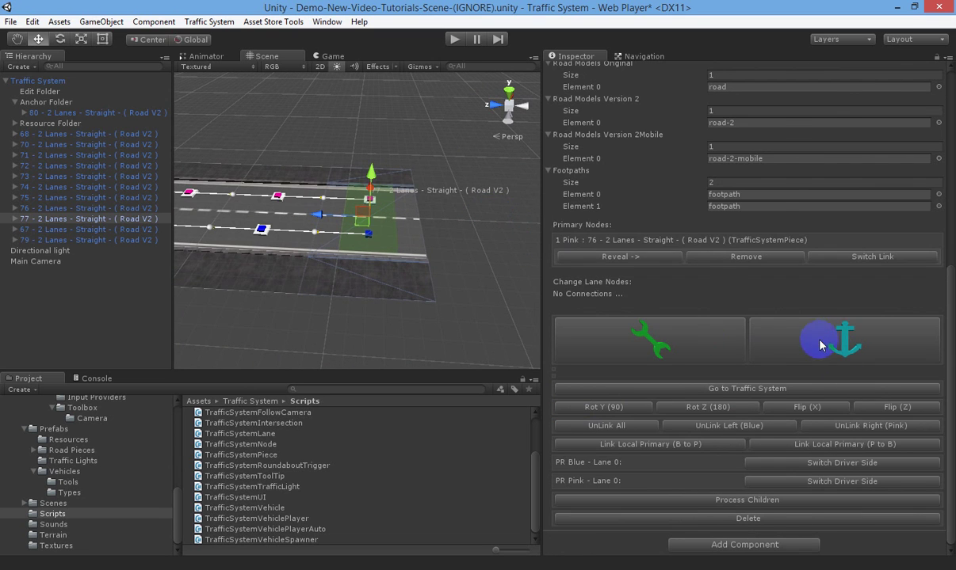
click(821, 341)
right_drag(382, 235, 383, 226)
alt+drag(384, 227, 473, 271)
alt+drag(348, 266, 348, 316)
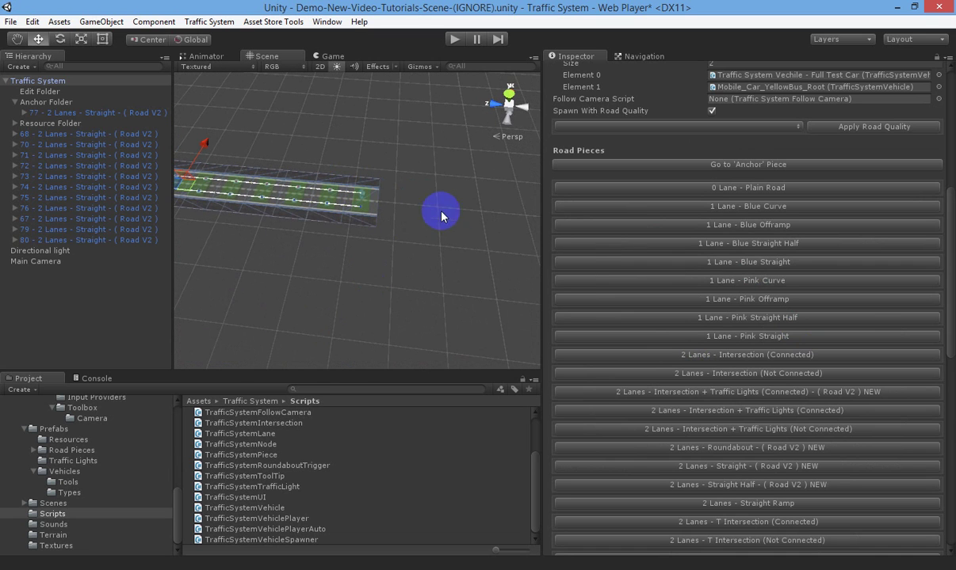
Spawn a 2 Lanes - Turn - Pink Outer - ( Road V2 ) piece at the anchor.
alt+drag(388, 251, 425, 223)
scroll(425, 223, up, 8)
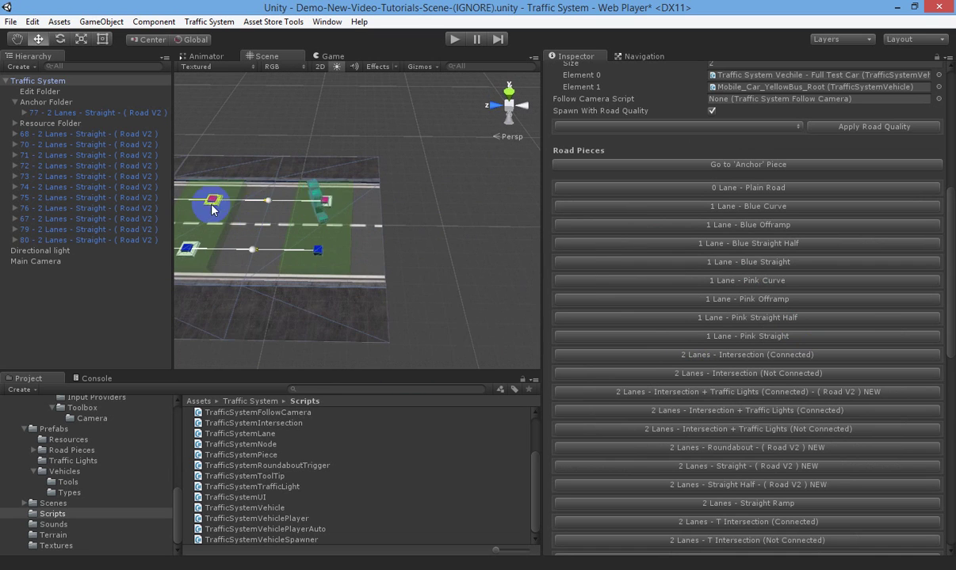
alt+drag(336, 202, 386, 202)
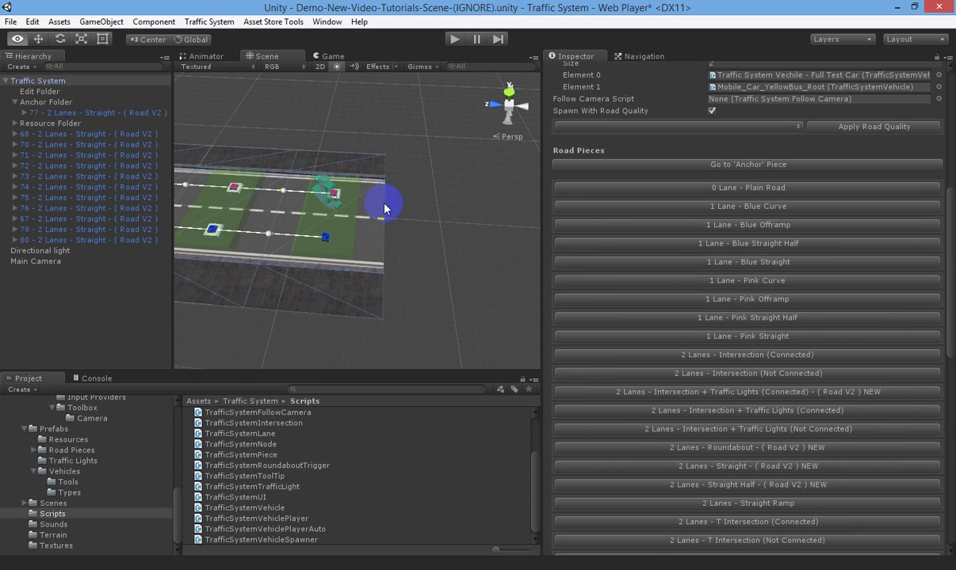
scroll(776, 308, up, 5)
scroll(775, 317, down, 6)
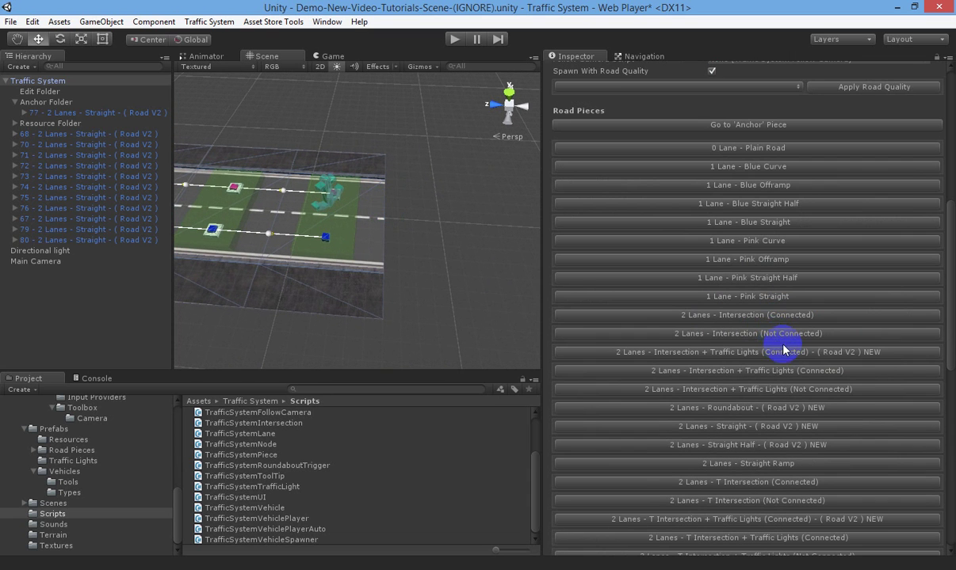
scroll(745, 428, down, 3)
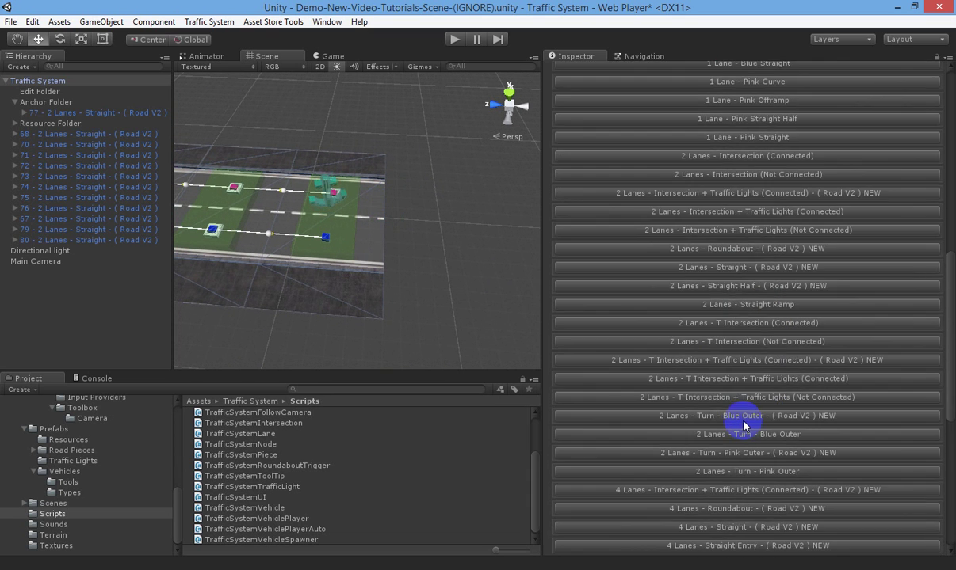
click(828, 456)
right_drag(441, 228, 473, 233)
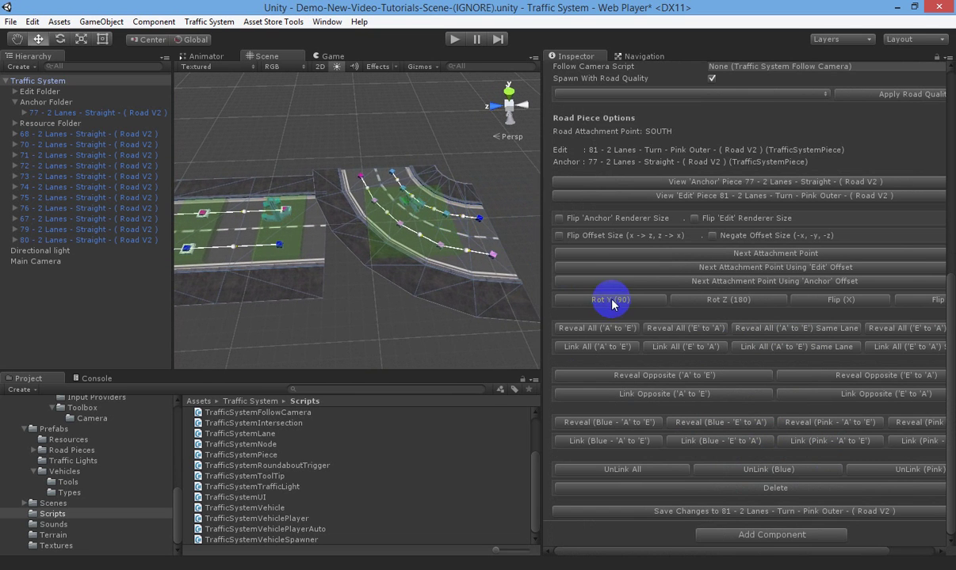
Rotate the turn piece about Y by 90 degrees twice so that its opening faces the straight road.
click(612, 300)
click(611, 300)
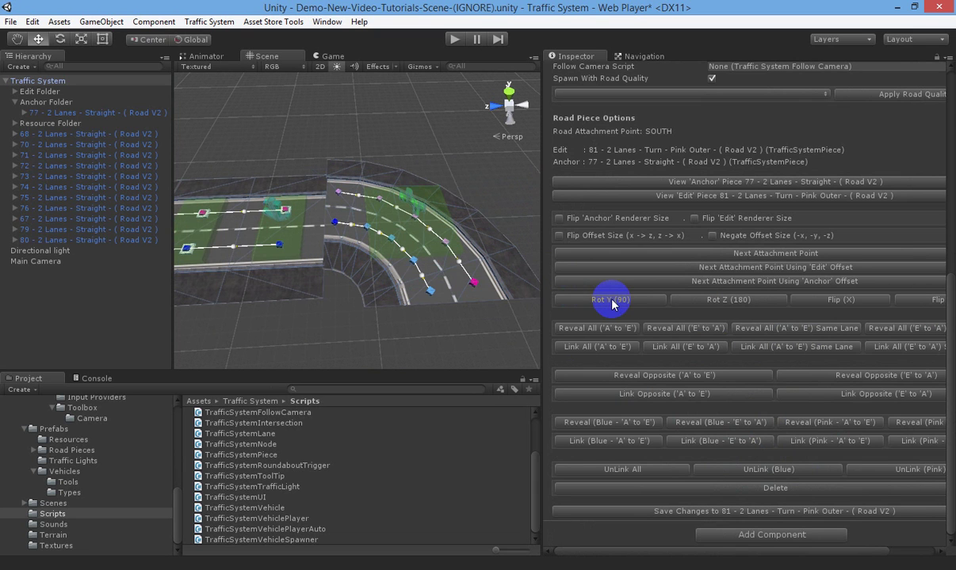
alt+drag(418, 227, 406, 246)
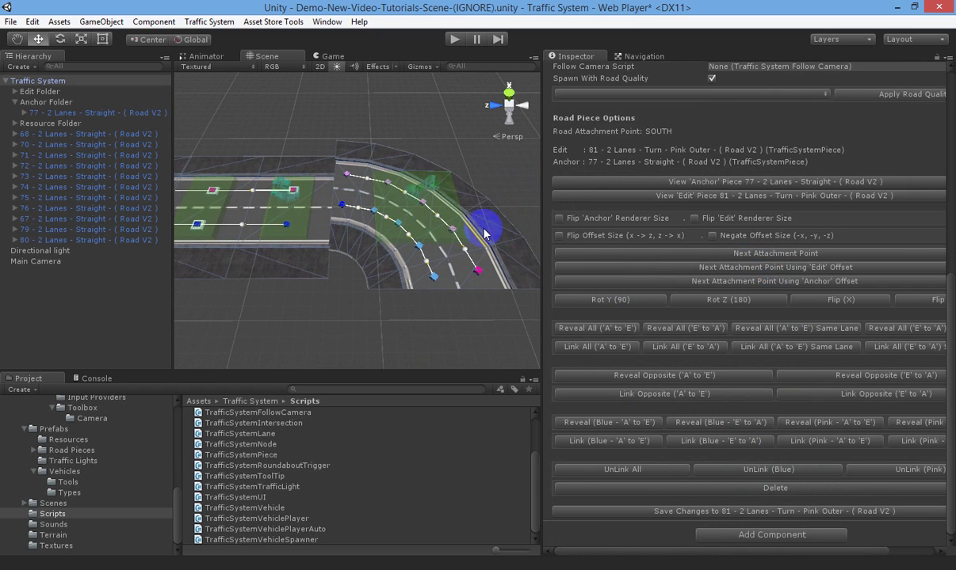
Align the turn piece with the straight road by cycling the attachment point twice using the edit piece's offset.
click(371, 187)
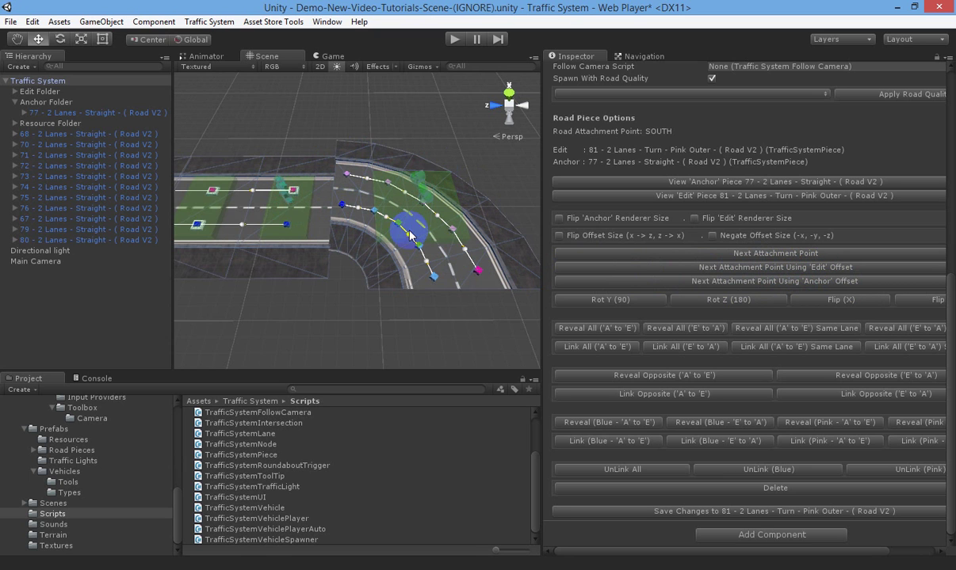
click(700, 268)
click(701, 269)
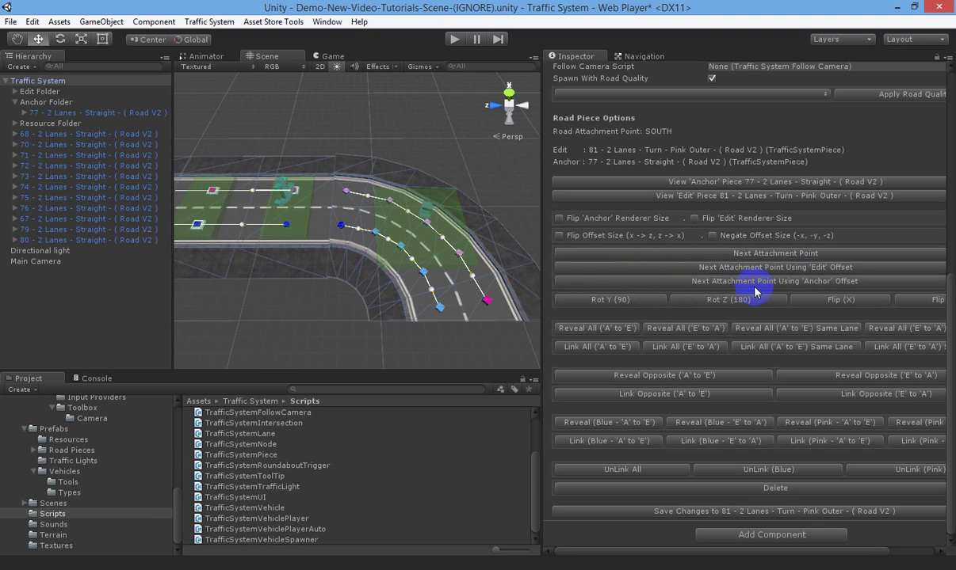
Check the turn piece's Pos Offset and return to the Traffic System's road piece options to examine the junction.
click(369, 272)
mouse_move(403, 247)
mouse_down()
mouse_move(409, 267)
mouse_move(399, 247)
mouse_up()
right_drag(403, 248, 420, 267)
key(w)
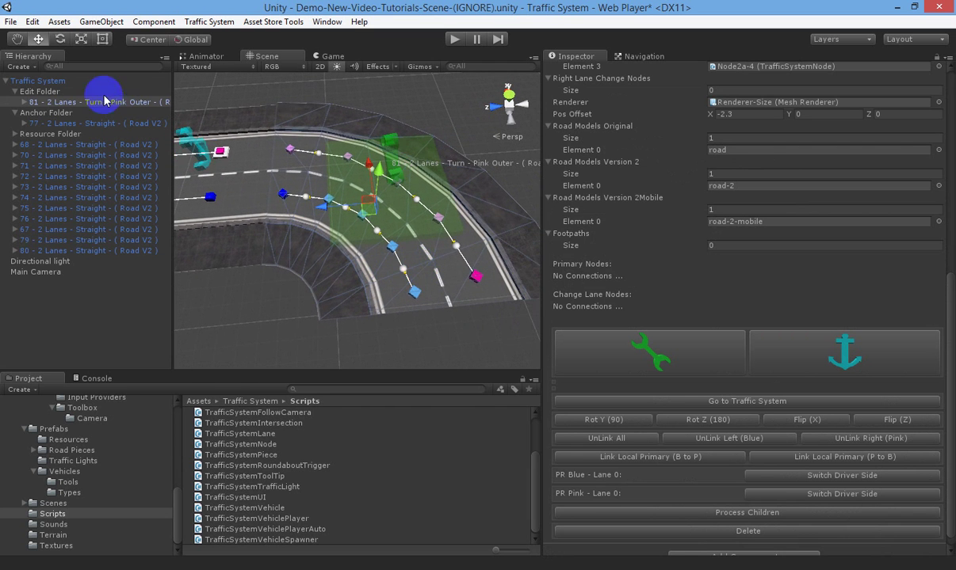
click(52, 82)
right_drag(364, 161, 360, 175)
key(a)
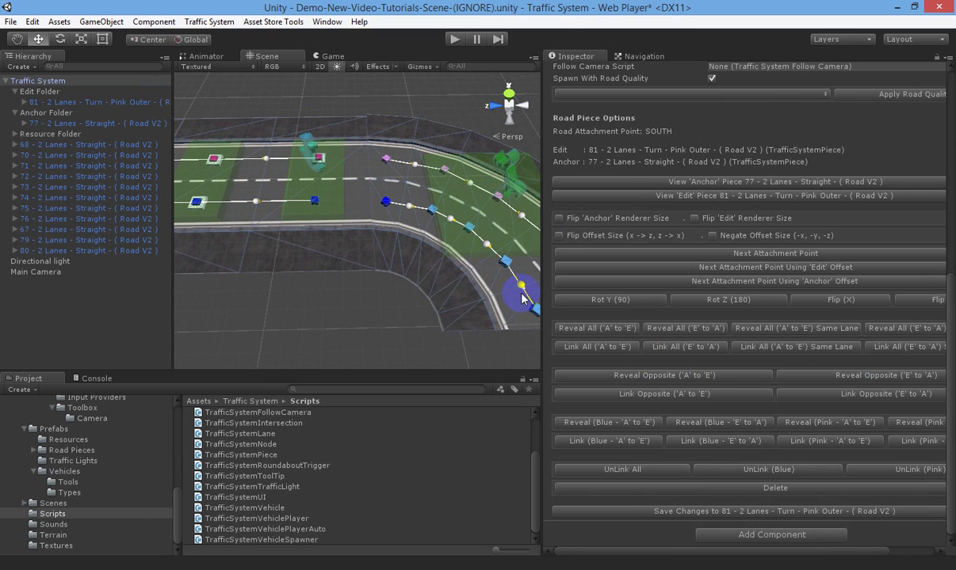
alt+drag(511, 298, 383, 258)
scroll(382, 258, down, 3)
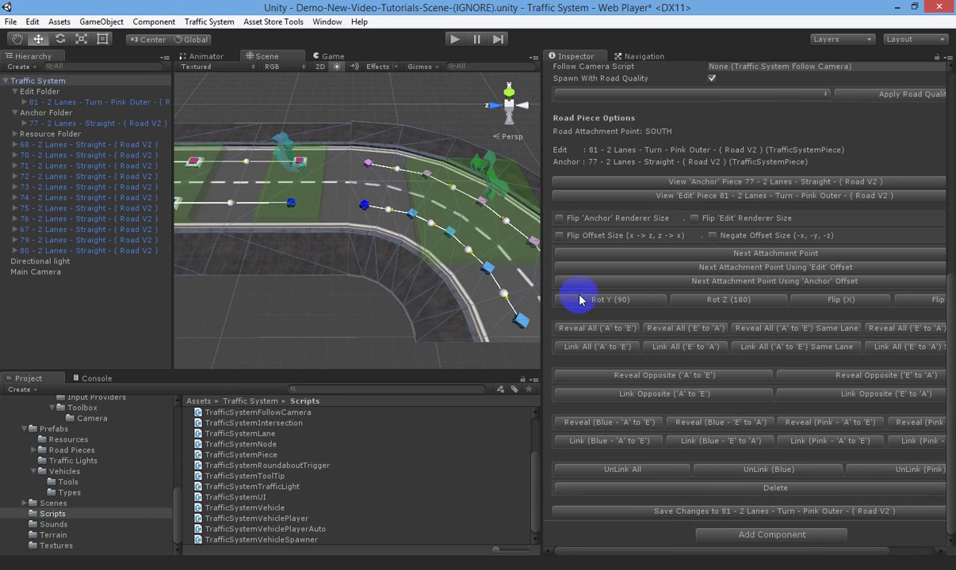
Reveal and link all anchor-to-edit nodes between the straight road and the turn, and save the changes to the turn piece.
click(609, 332)
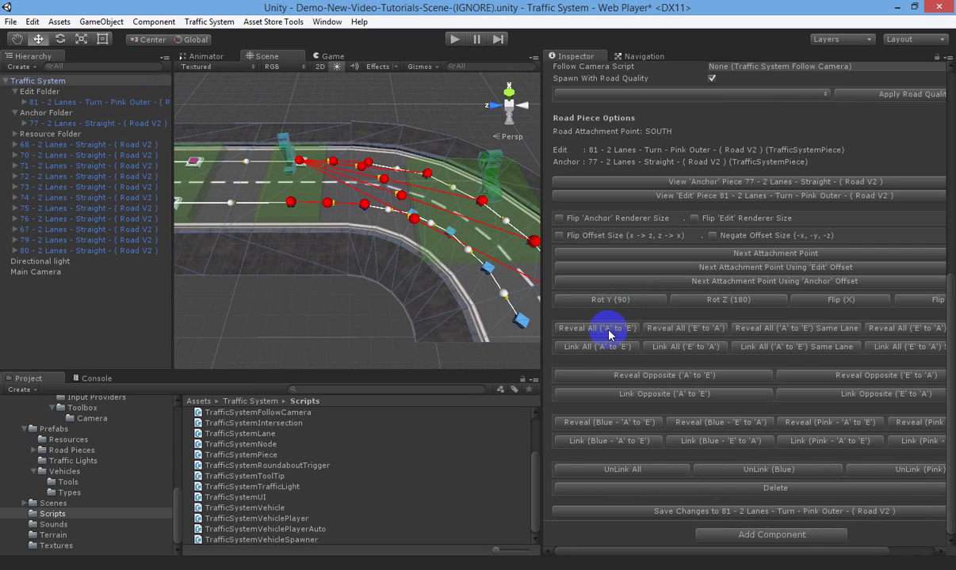
alt+drag(385, 246, 306, 249)
click(601, 345)
key(s)
right_drag(306, 248, 347, 243)
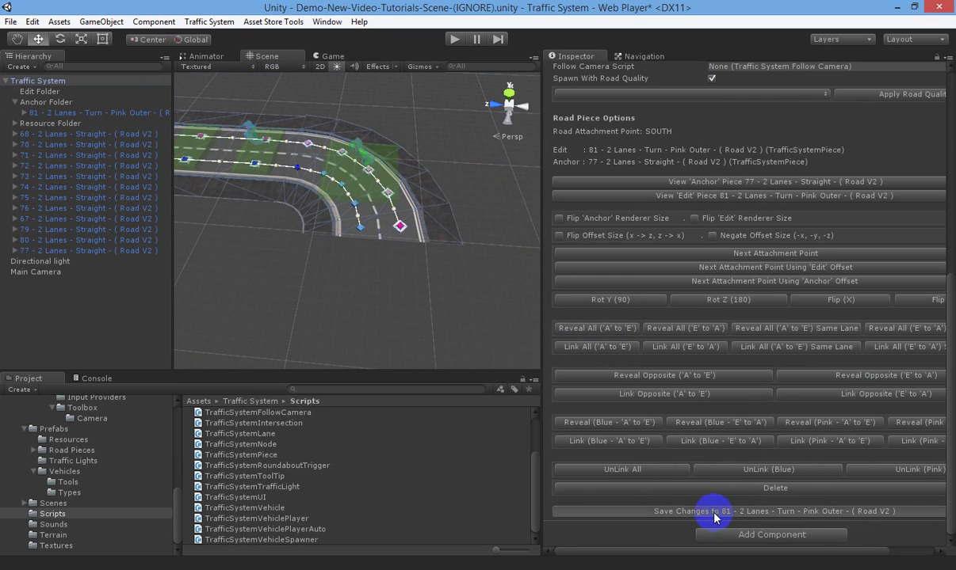
click(714, 512)
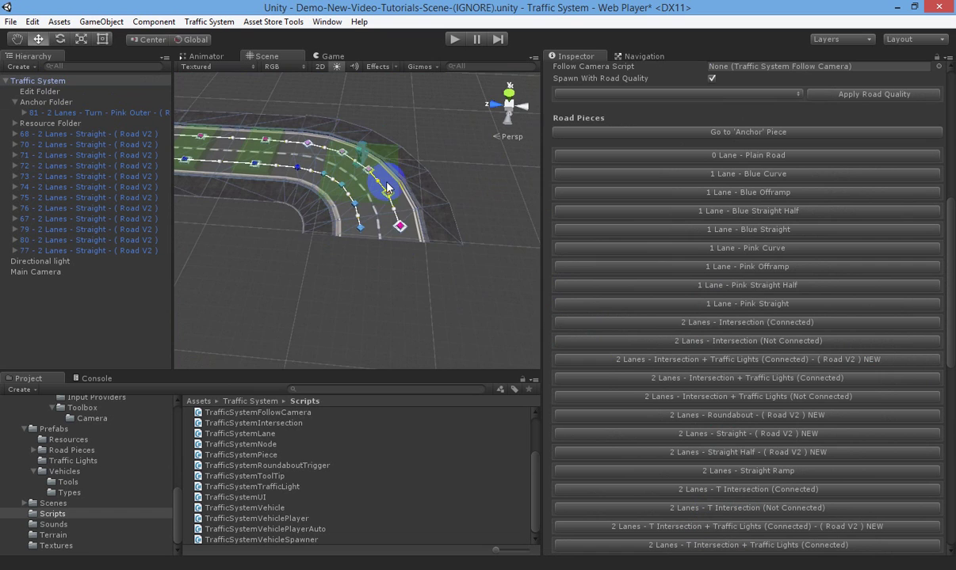
Spawn a 2 Lanes - Straight - ( Road V2 ) piece and cycle its attachment point to the turn's open end.
right_drag(385, 183, 374, 154)
key(w)
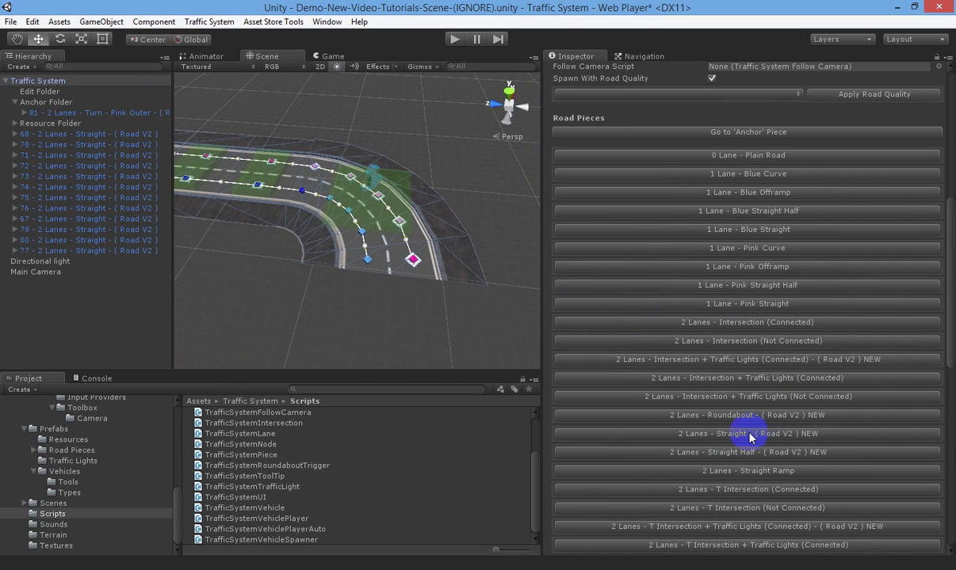
click(768, 434)
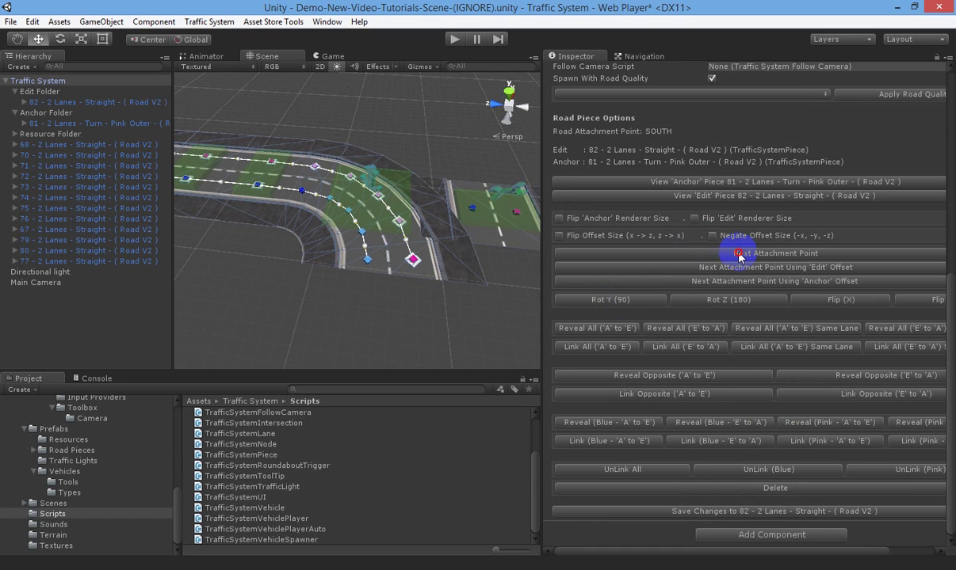
click(739, 255)
right_drag(391, 214, 377, 273)
scroll(377, 273, down, 2)
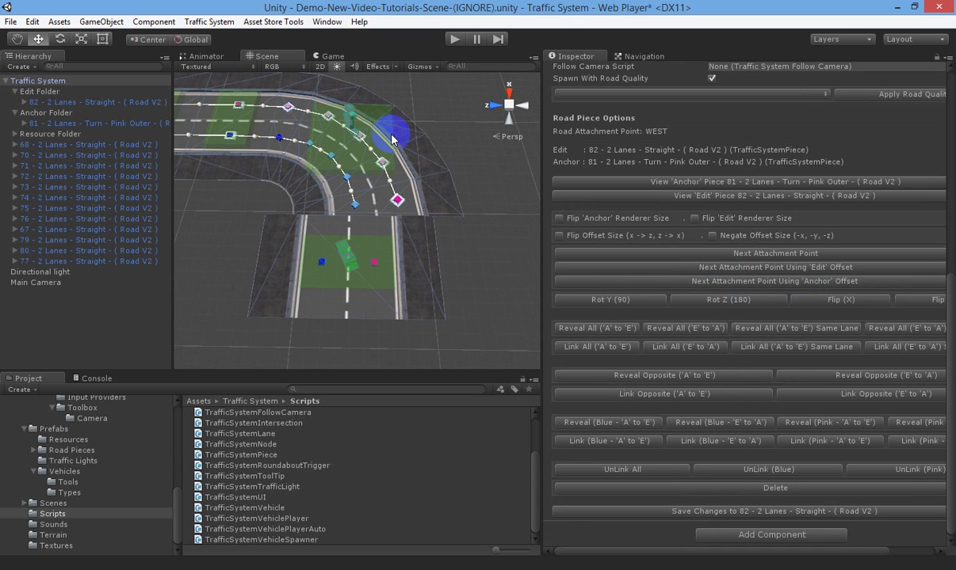
Compare the Pos Offset values of the turn and the new straight piece, and return to the Traffic System's options.
click(402, 156)
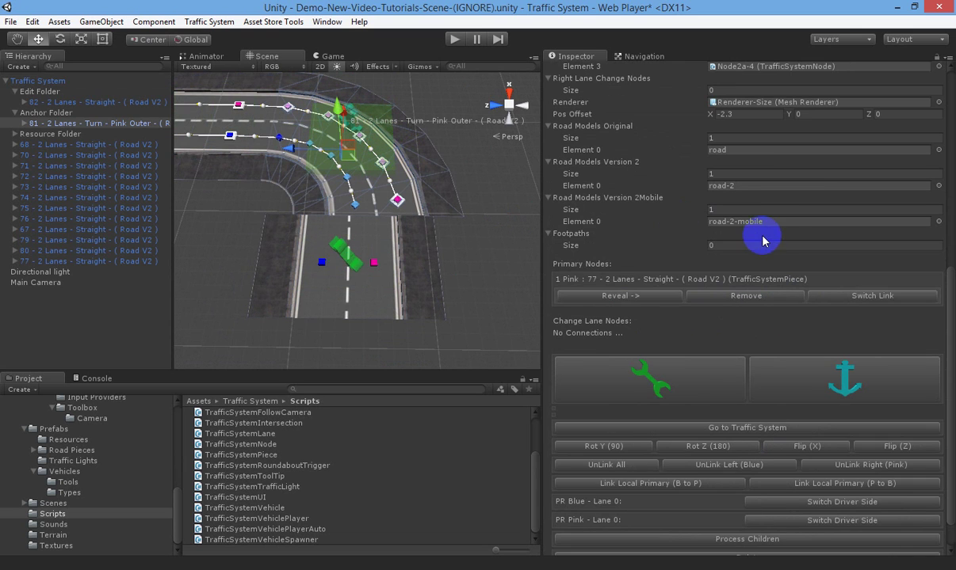
scroll(762, 239, up, 3)
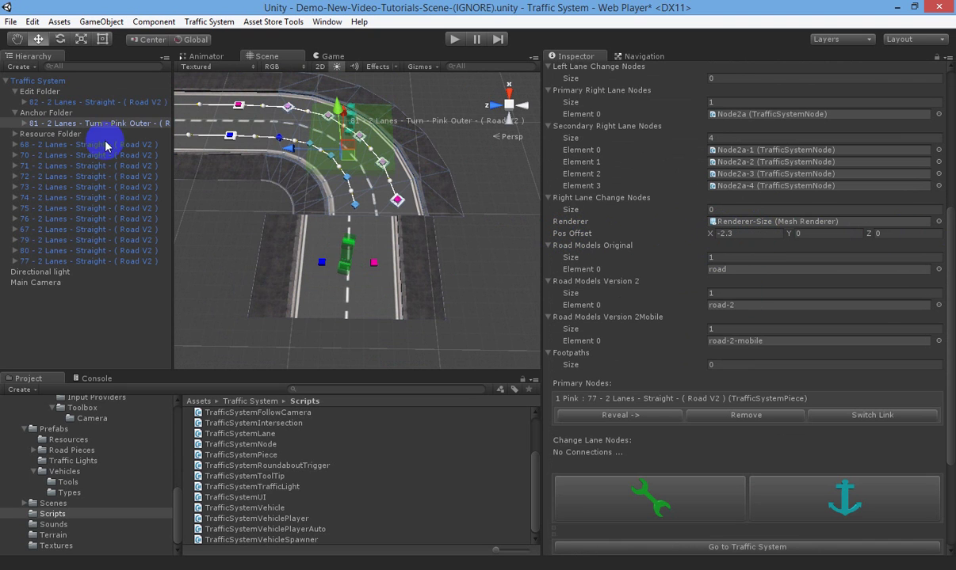
click(292, 249)
scroll(733, 247, up, 4)
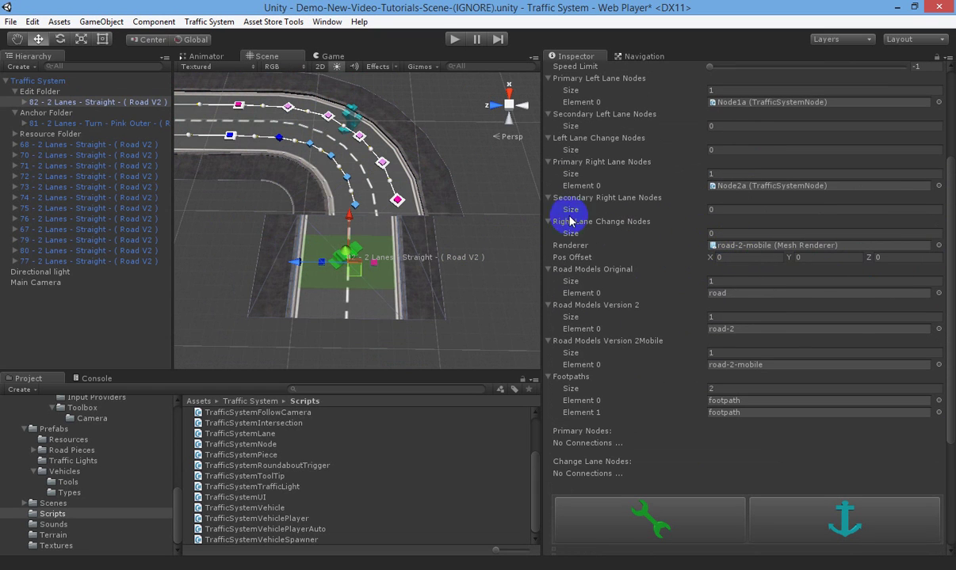
click(400, 159)
click(50, 81)
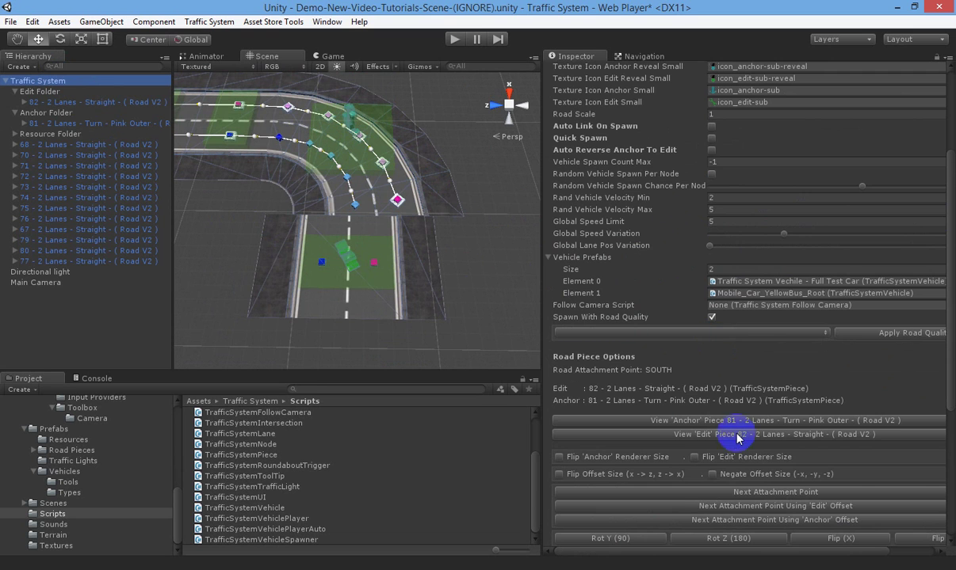
Try to align the straight piece with the turn by cycling the attachment point to WEST using the anchor offset.
scroll(716, 387, down, 5)
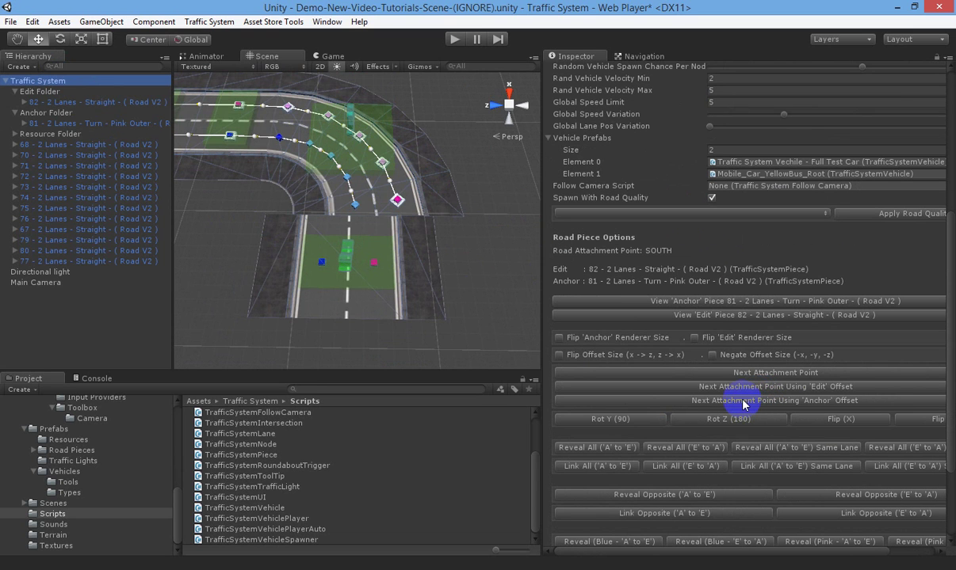
click(741, 400)
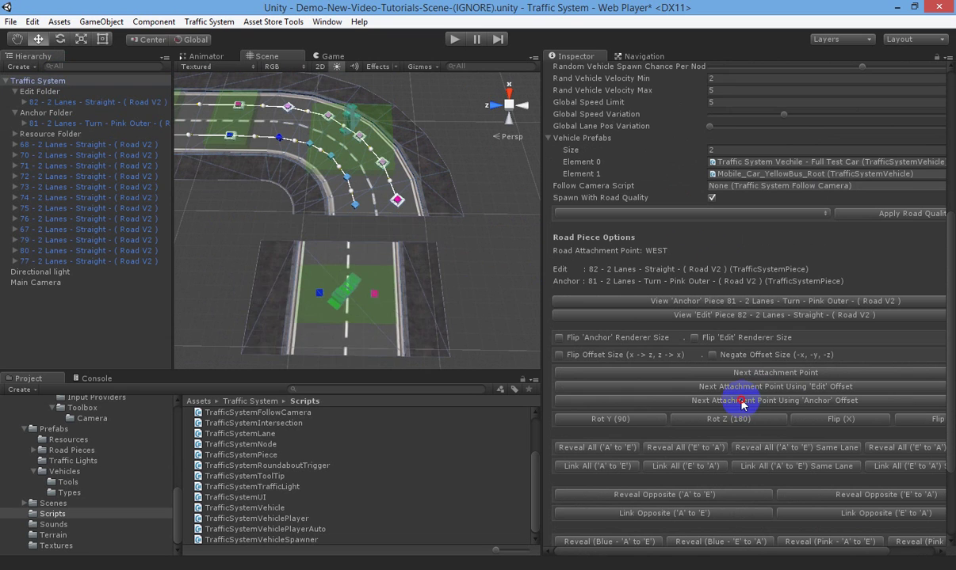
click(742, 401)
click(741, 400)
click(741, 401)
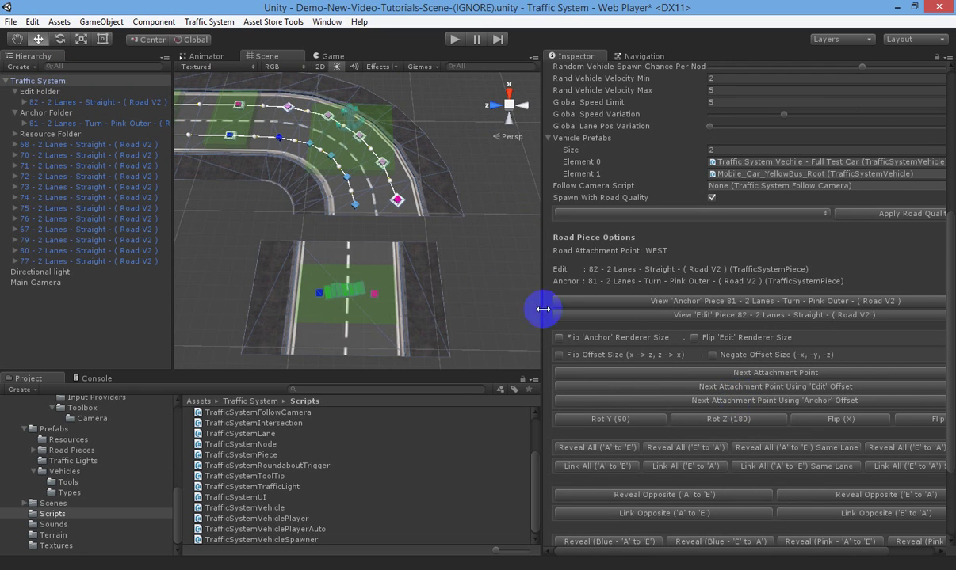
right_drag(349, 272, 348, 259)
alt+drag(348, 260, 366, 182)
right_drag(366, 181, 341, 196)
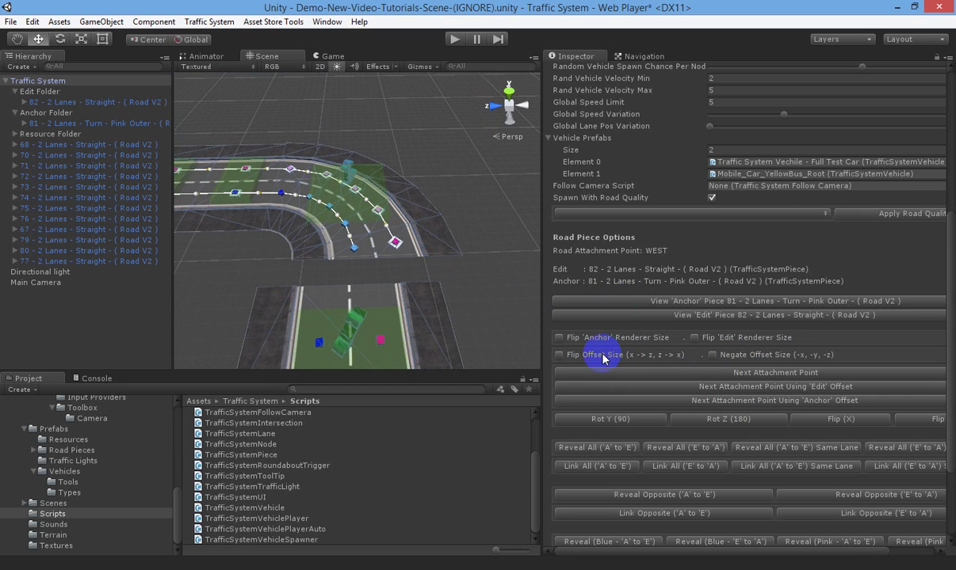
Enable Flip Offset Size and cycle the attachment point to WEST using the anchor offset to align the straight piece with the turn.
right_drag(290, 187, 301, 228)
scroll(302, 230, down, 3)
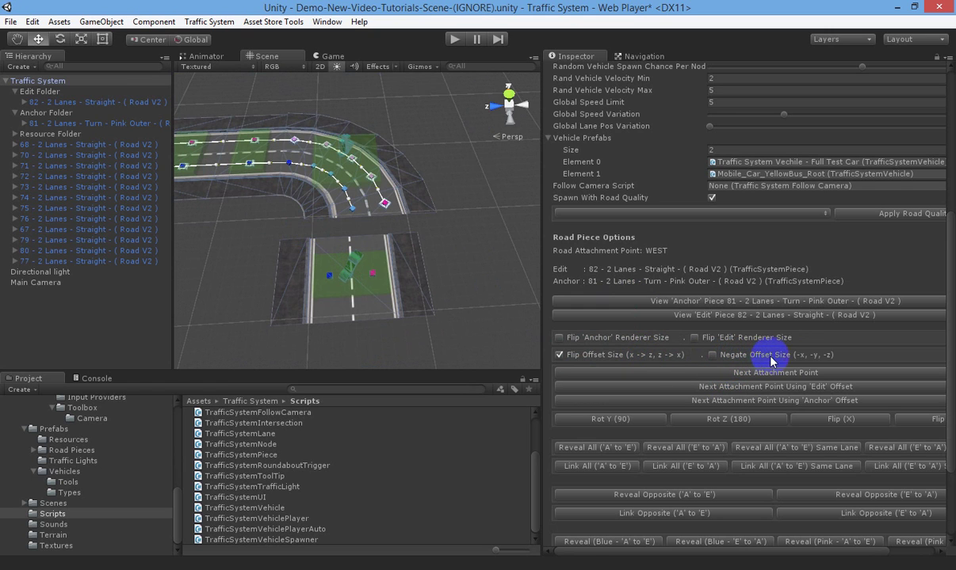
click(745, 402)
click(737, 402)
click(736, 403)
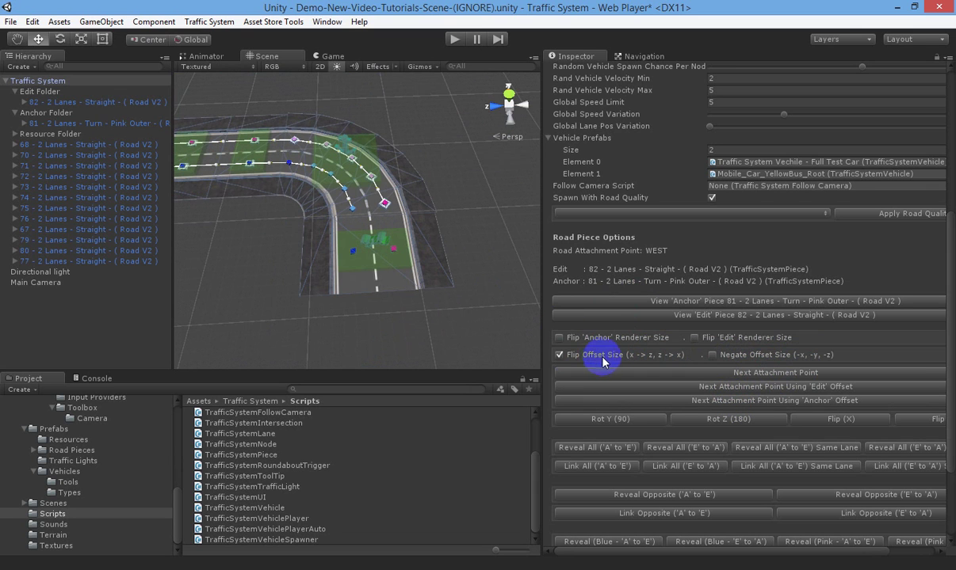
right_drag(309, 250, 316, 252)
Disable Flip Offset Size and cycle the straight piece's attachment point again using the anchor offset.
click(632, 358)
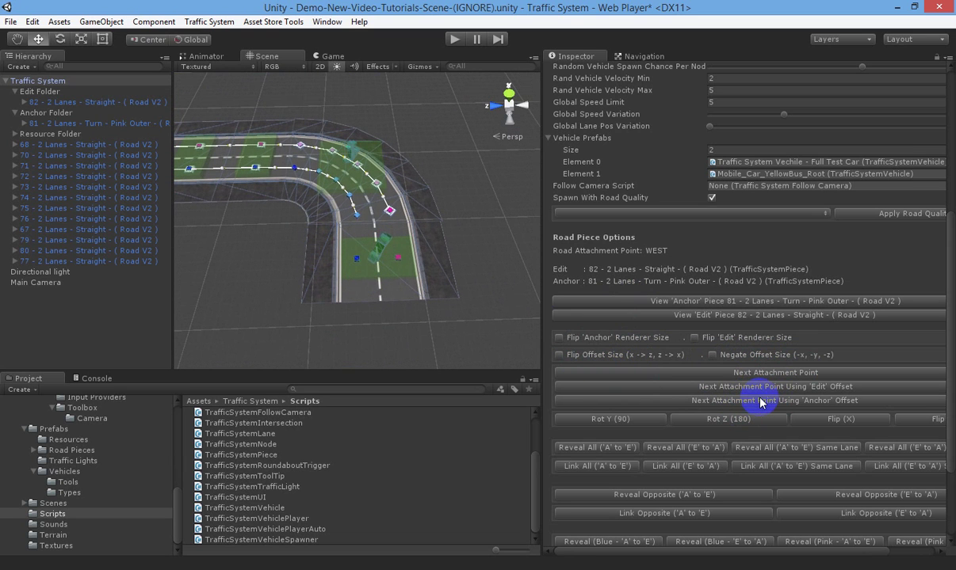
click(746, 401)
click(745, 401)
click(743, 402)
click(744, 402)
Move the new straight piece by hand into line with the turn's open end and save its changes.
click(378, 286)
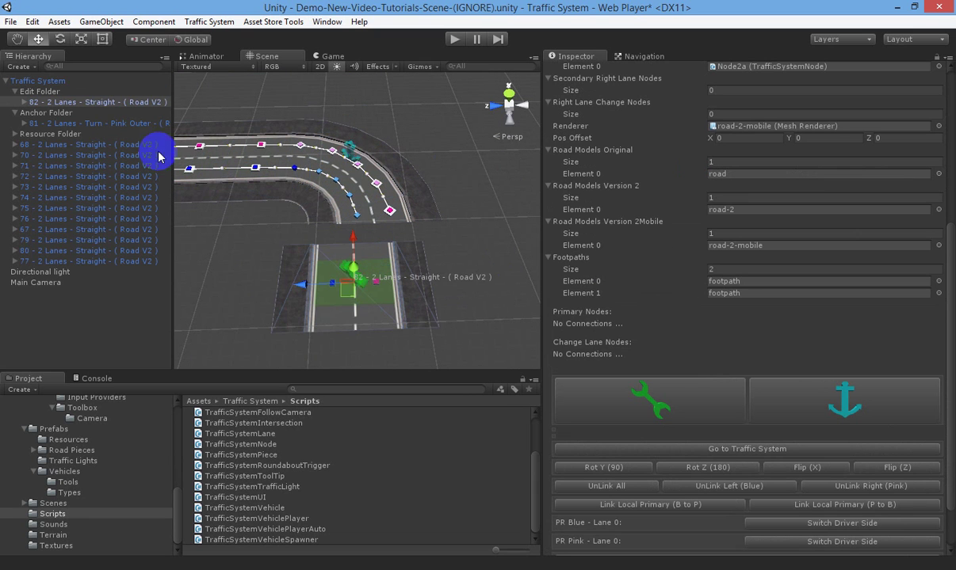
drag(343, 294, 370, 267)
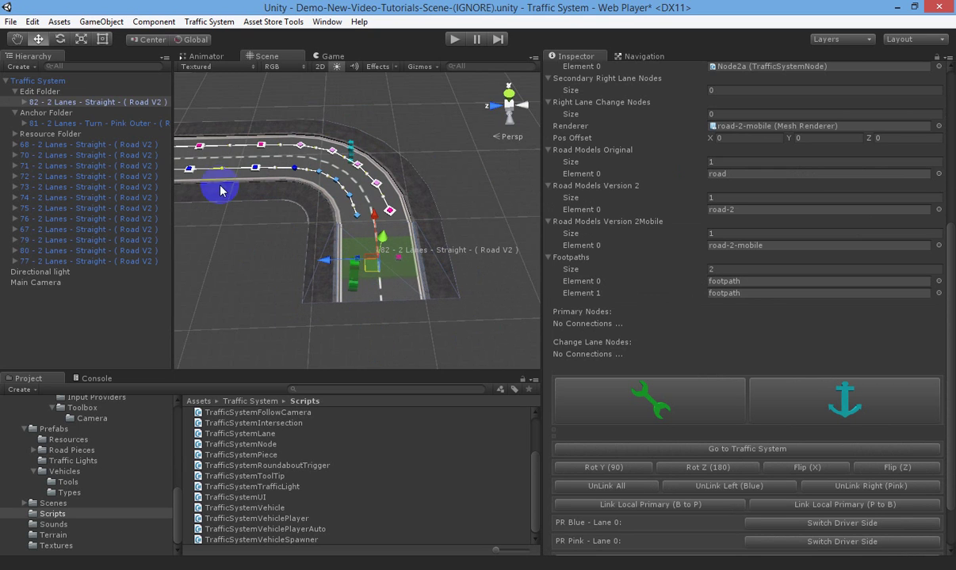
click(58, 81)
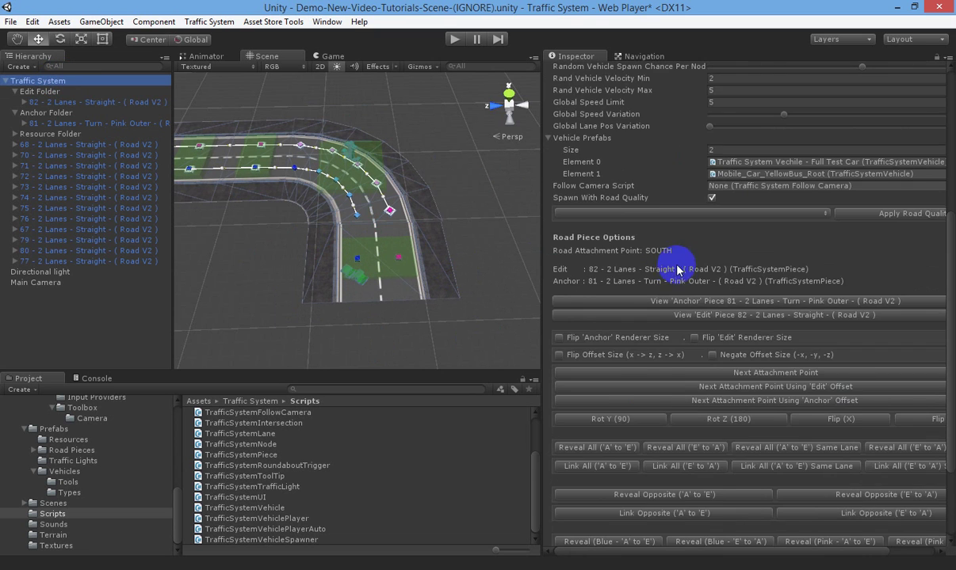
scroll(713, 381, down, 4)
click(691, 511)
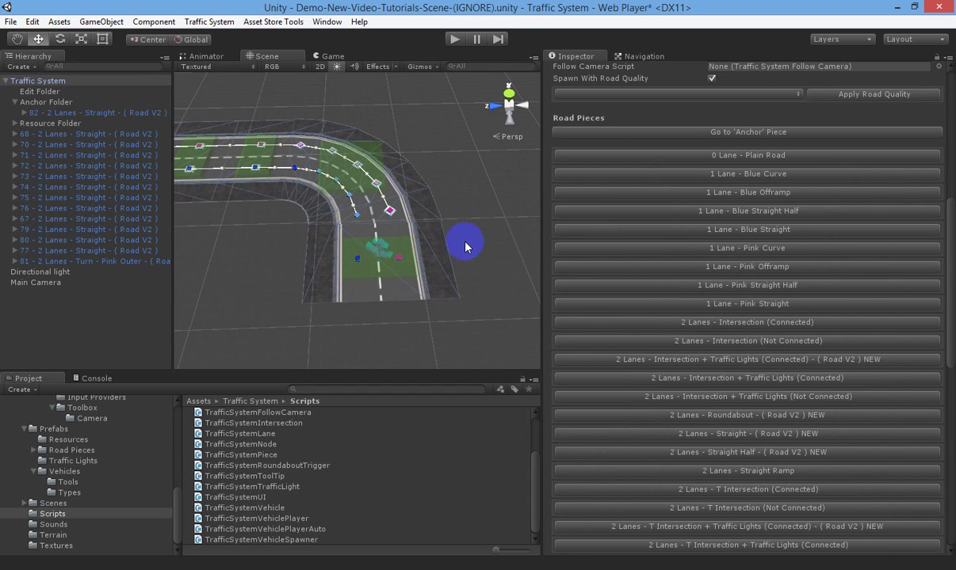
Set the turn piece as the anchor and the straight piece beyond it as the edit piece.
alt+drag(330, 234, 434, 276)
right_drag(434, 276, 314, 278)
click(358, 197)
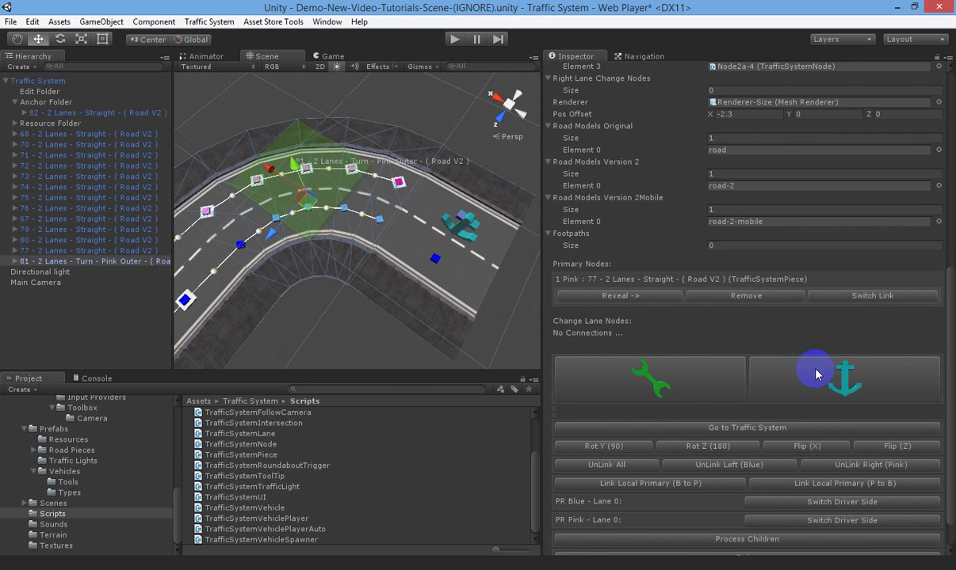
click(811, 377)
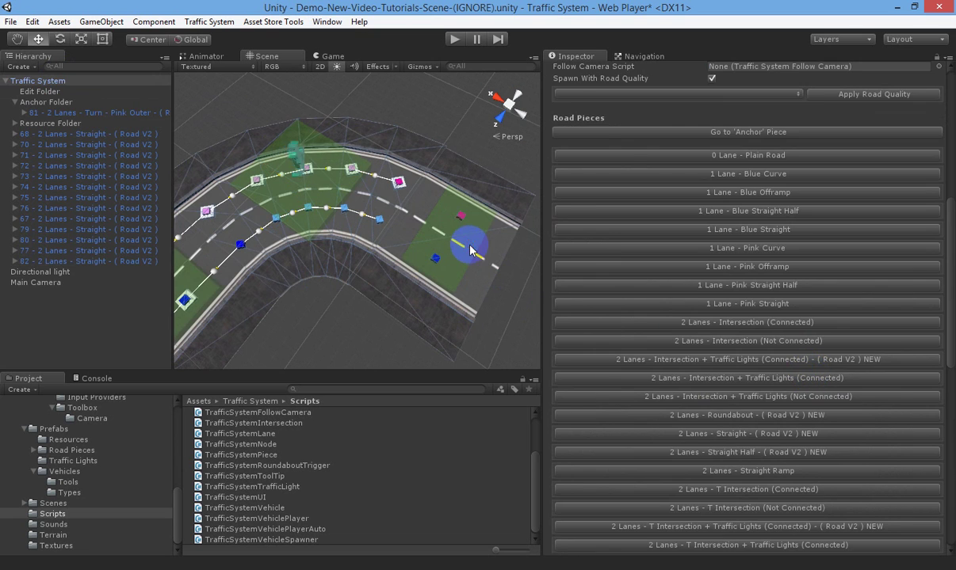
click(472, 246)
click(633, 327)
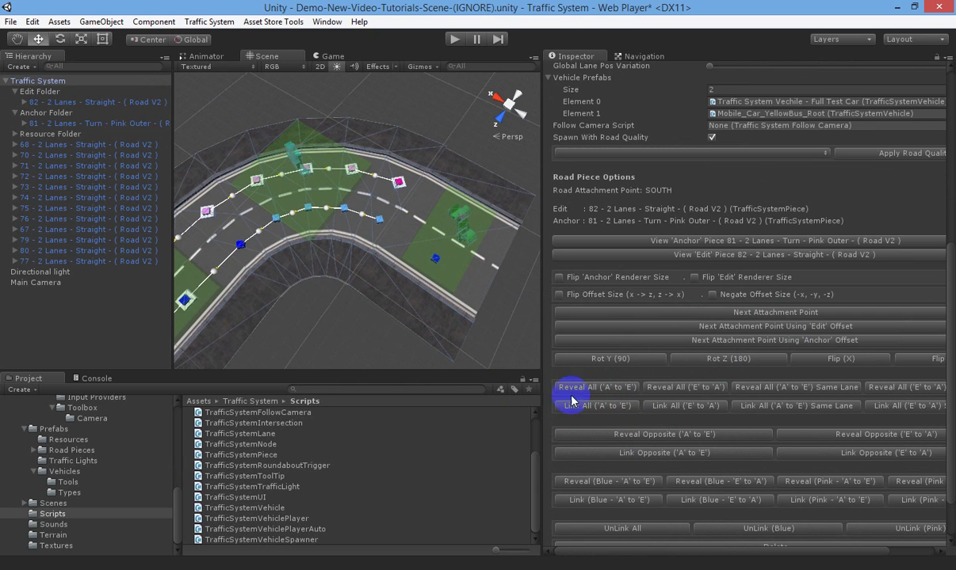
Reveal and link all anchor-to-edit nodes from the turn to the new straight piece, and save the straight piece's changes.
click(602, 387)
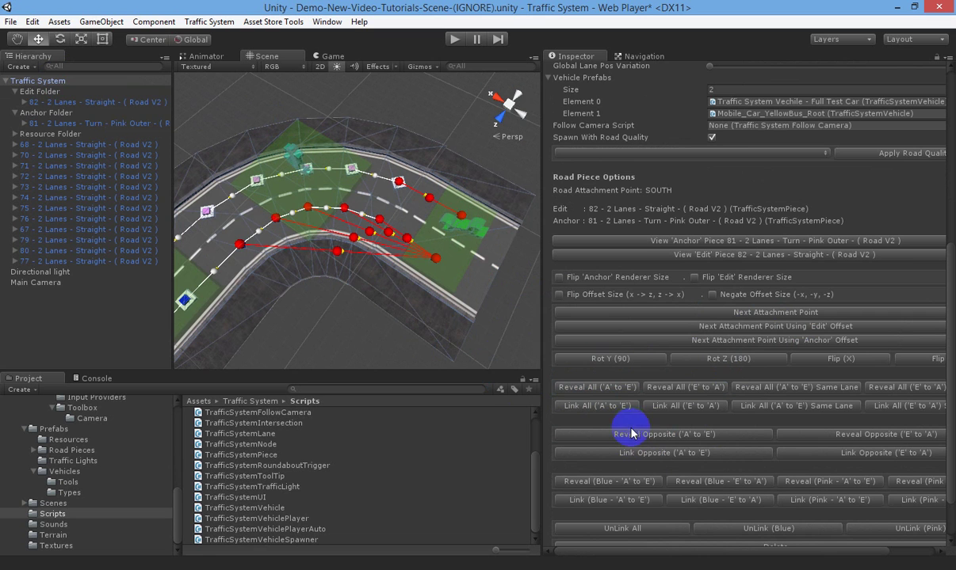
click(597, 408)
right_drag(399, 265, 466, 248)
alt+drag(468, 250, 223, 178)
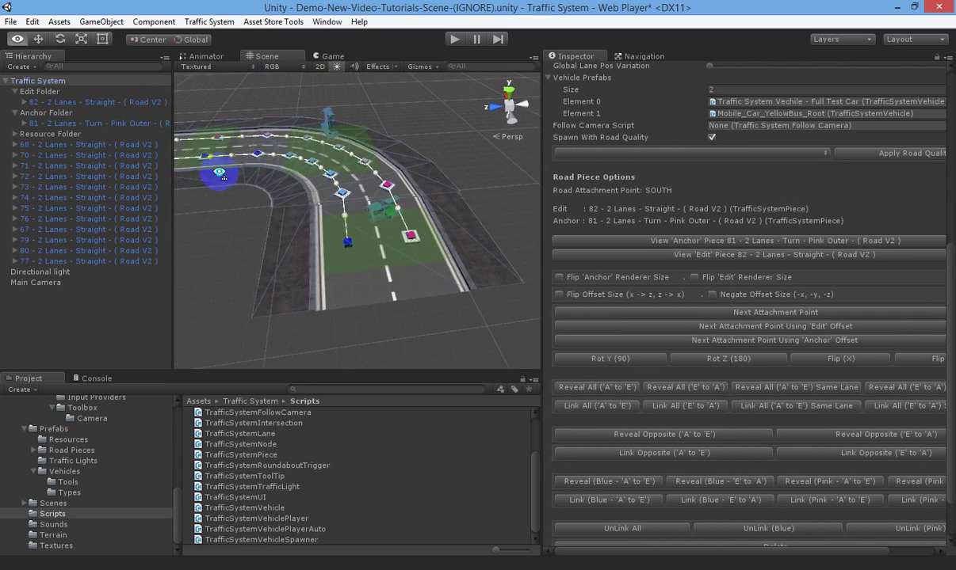
right_drag(219, 172, 193, 169)
scroll(742, 513, down, 3)
click(725, 509)
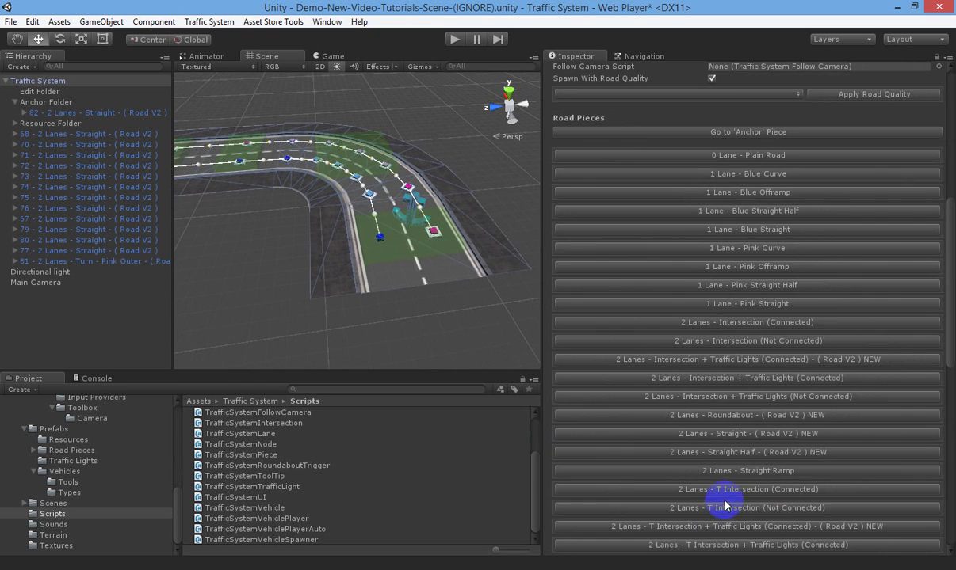
Spawn another 2 Lanes - Turn - Pink Outer - ( Road V2 ) piece and rotate it about Y by 90 degrees three times.
scroll(713, 376, down, 2)
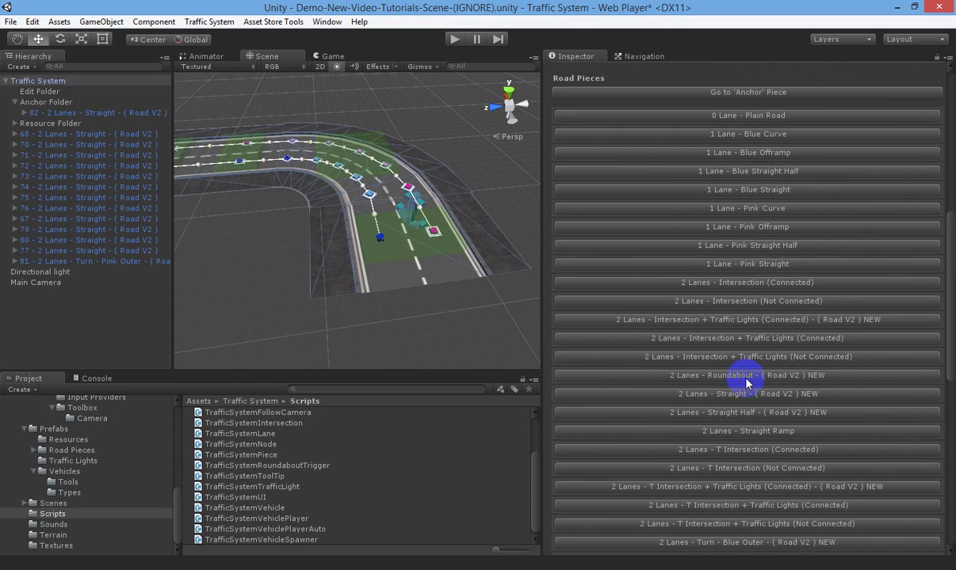
scroll(744, 386, down, 5)
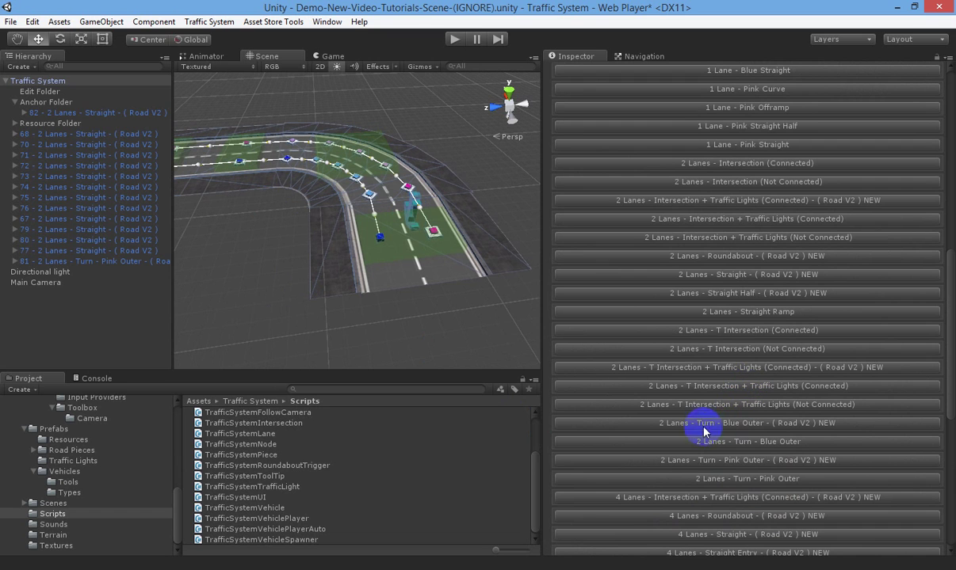
click(740, 466)
right_drag(333, 182, 334, 198)
click(634, 301)
click(634, 302)
click(632, 302)
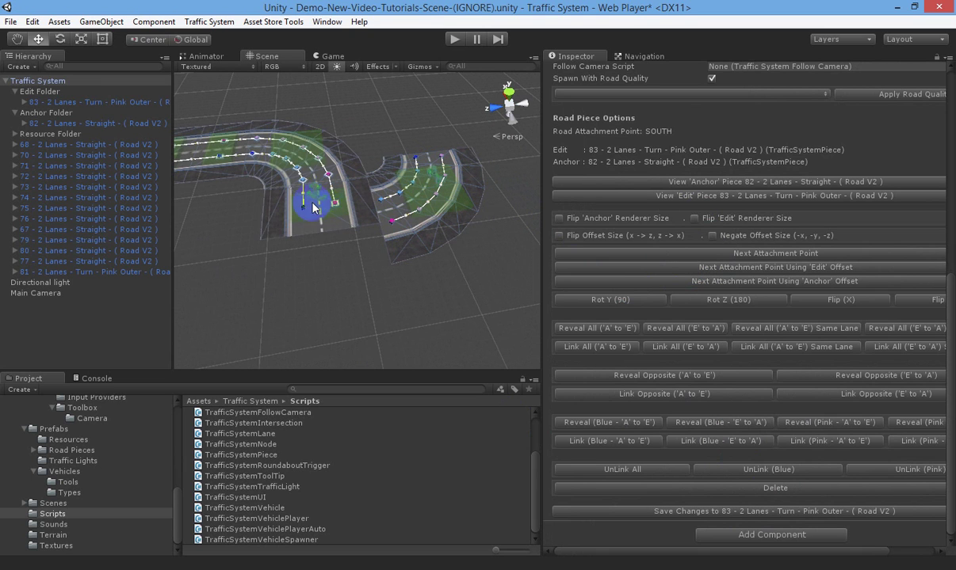
Align the second turn with the straight piece's end using the edit offset, with Flip Offset Size and Negate Offset Size enabled.
click(703, 262)
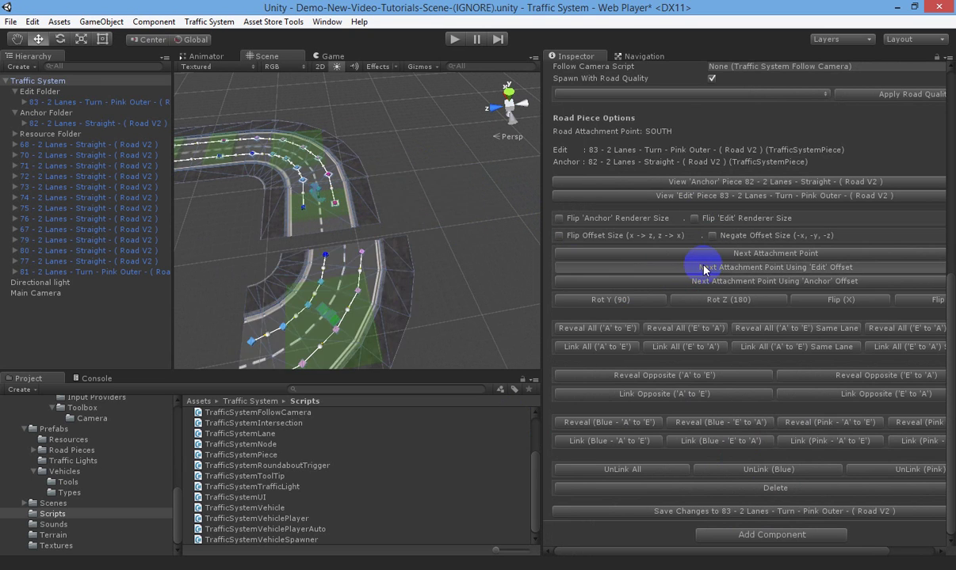
click(633, 236)
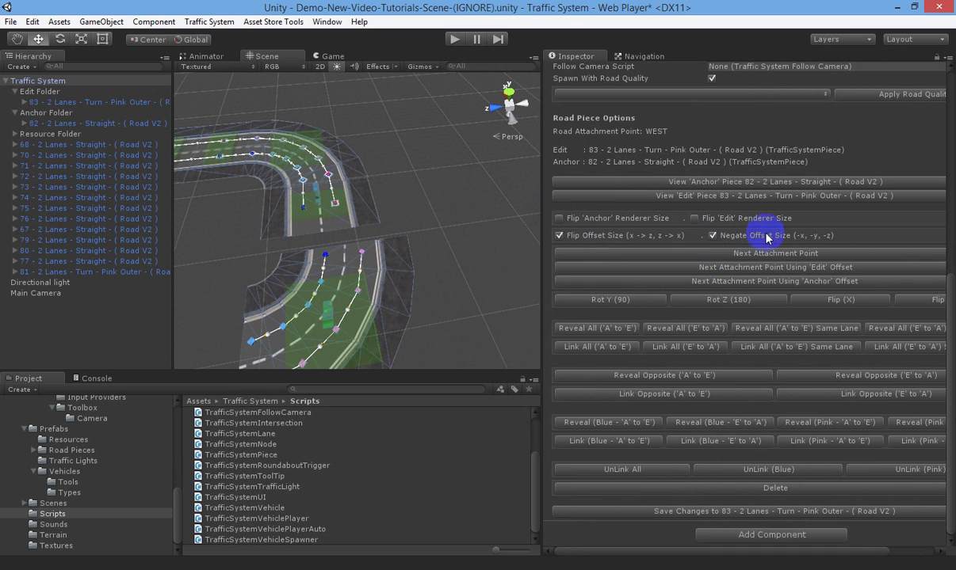
click(711, 268)
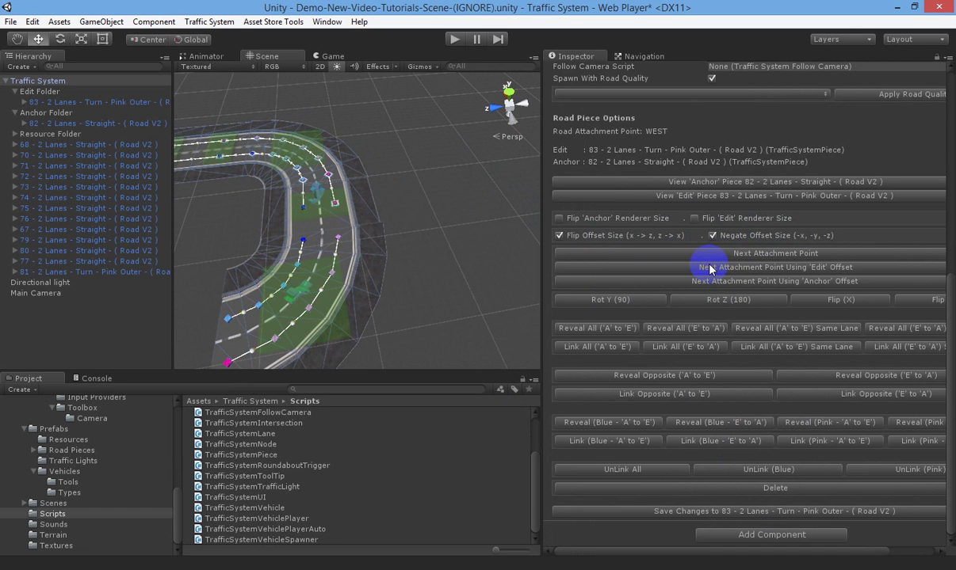
Reveal and link all anchor-to-edit nodes between the straight piece and the second turn, and save the second turn's changes.
right_drag(369, 258, 406, 294)
click(618, 327)
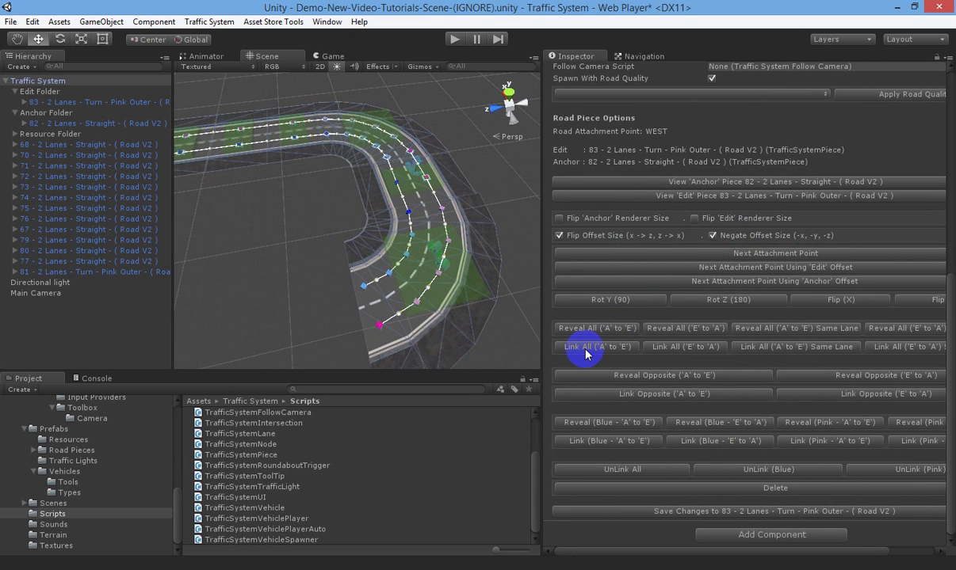
click(718, 513)
right_drag(448, 293, 484, 263)
scroll(764, 358, down, 2)
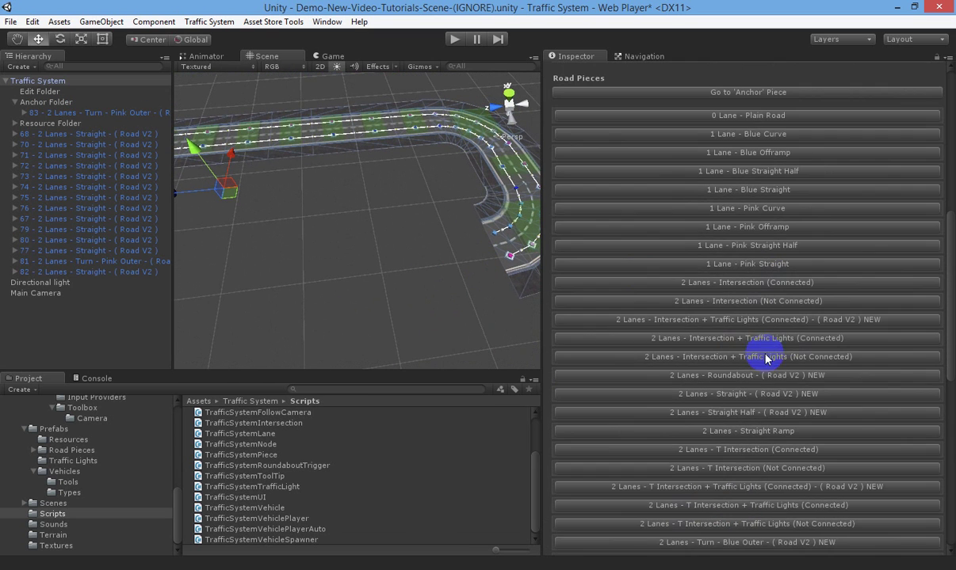
Spawn a 2 Lanes - Straight - ( Road V2 ) piece and place it at the second turn's attachment point.
alt+drag(523, 250, 409, 240)
right_drag(409, 240, 409, 240)
key(s)
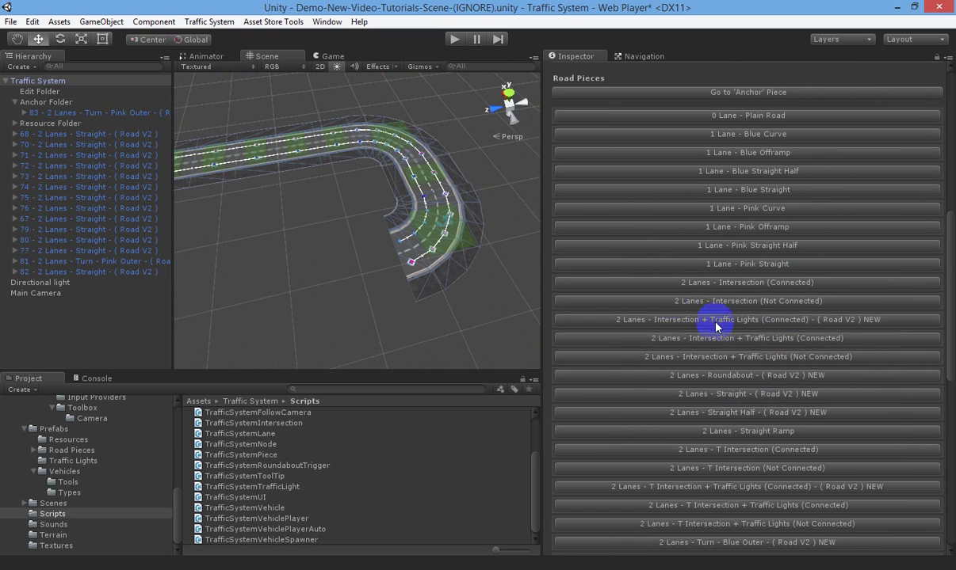
click(712, 396)
click(698, 252)
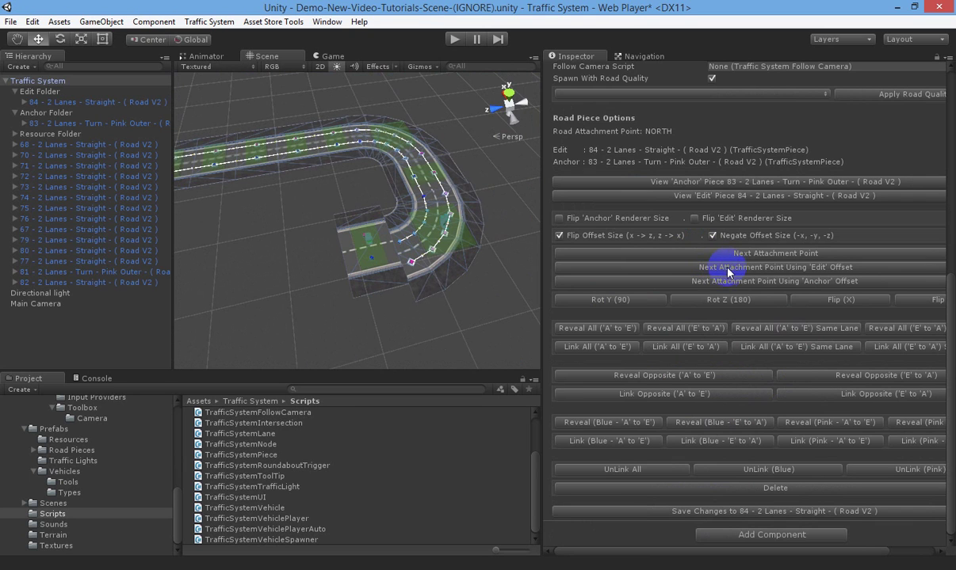
Align the straight piece with the turn's end using the anchor offset, with Flip Offset Size and Negate Offset Size disabled.
click(721, 282)
click(720, 283)
click(717, 236)
click(719, 284)
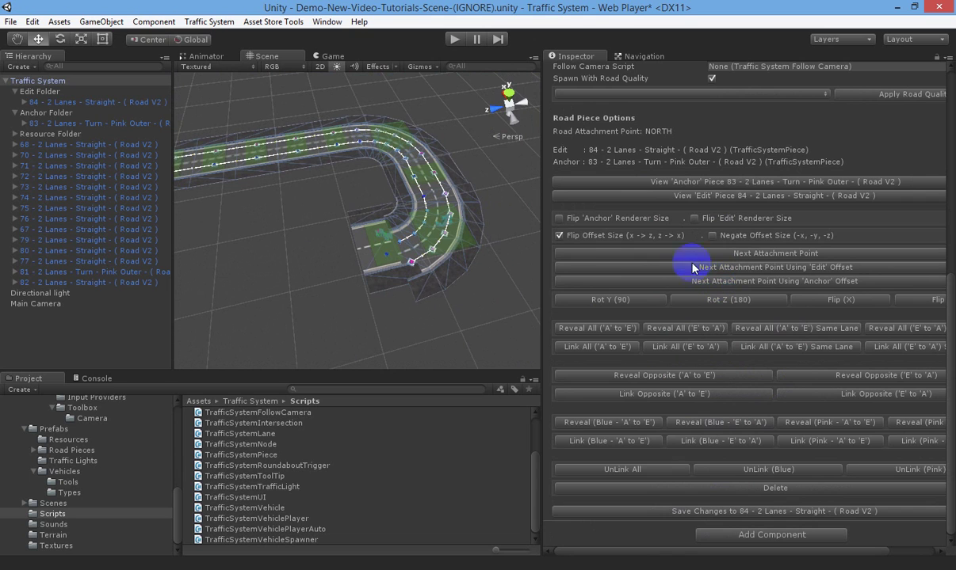
click(682, 281)
click(679, 280)
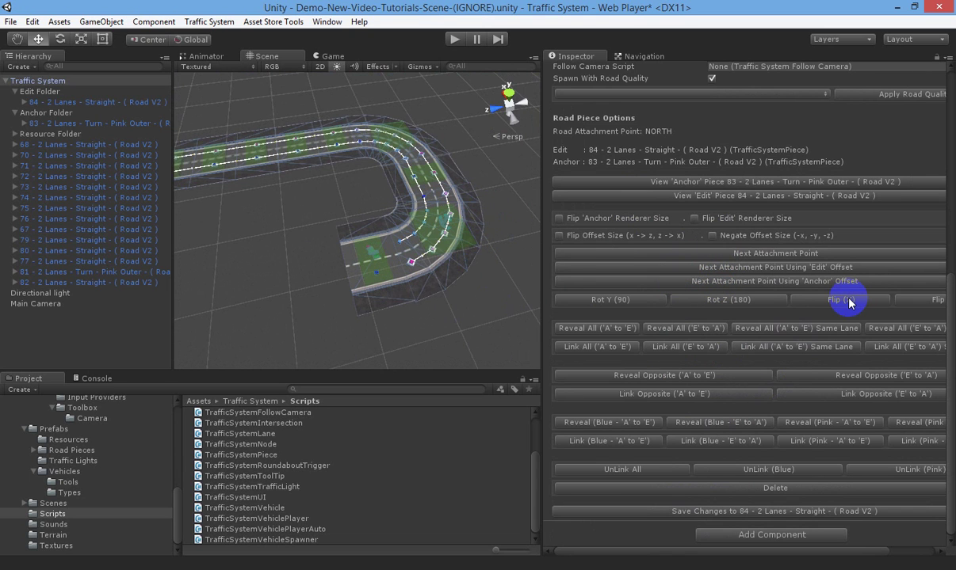
Examine the blue and pink lane nodes where the second turn meets the new straight piece.
mouse_move(438, 277)
right_down()
mouse_move(462, 306)
mouse_move(443, 294)
right_up()
key(w)
key(w)
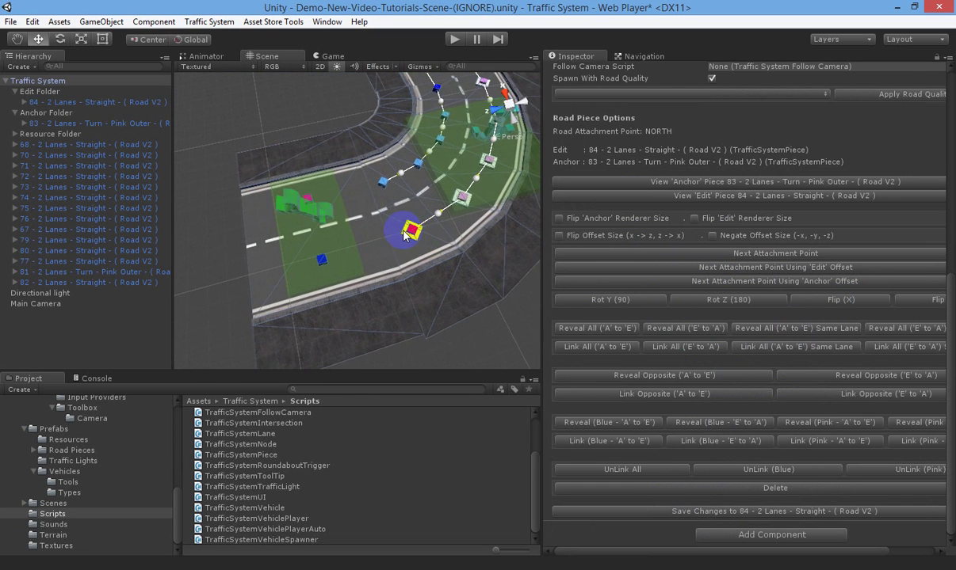
right_drag(448, 216, 355, 191)
key(w)
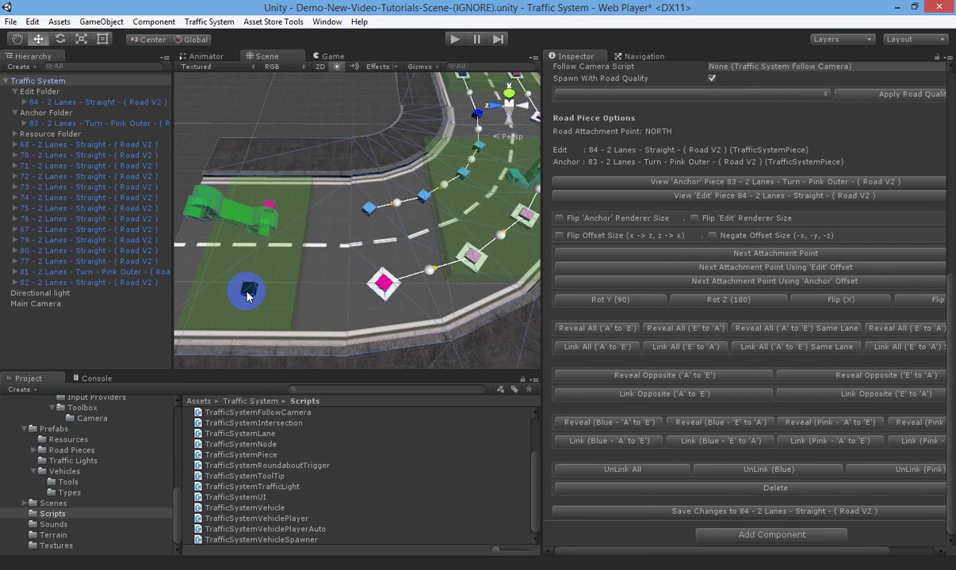
click(385, 289)
right_drag(304, 288, 347, 275)
key(s)
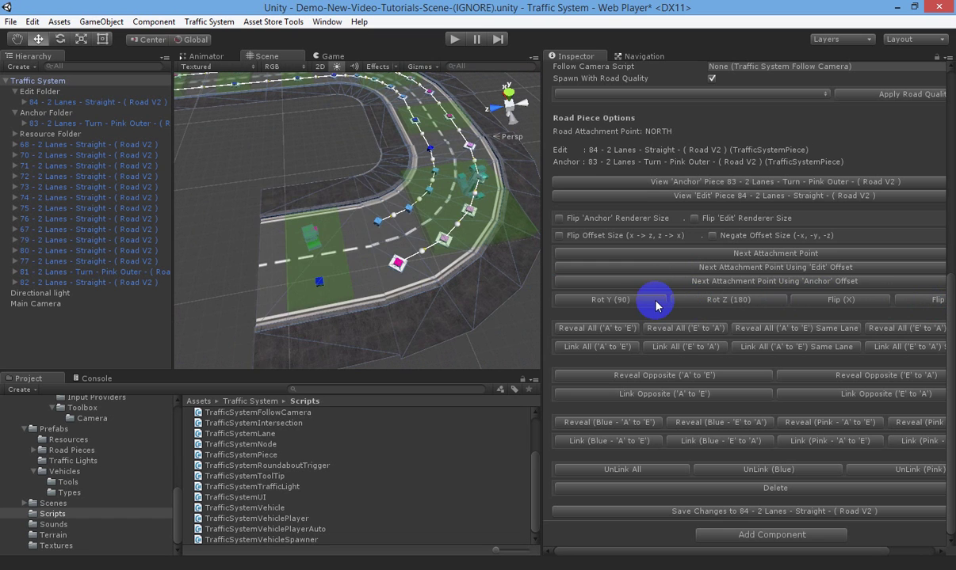
Rotate the new straight piece about Y in 90-degree increments until its blue and pink lanes match the turn's.
click(631, 303)
alt+drag(429, 283, 386, 266)
alt+drag(487, 222, 428, 274)
click(620, 299)
click(619, 299)
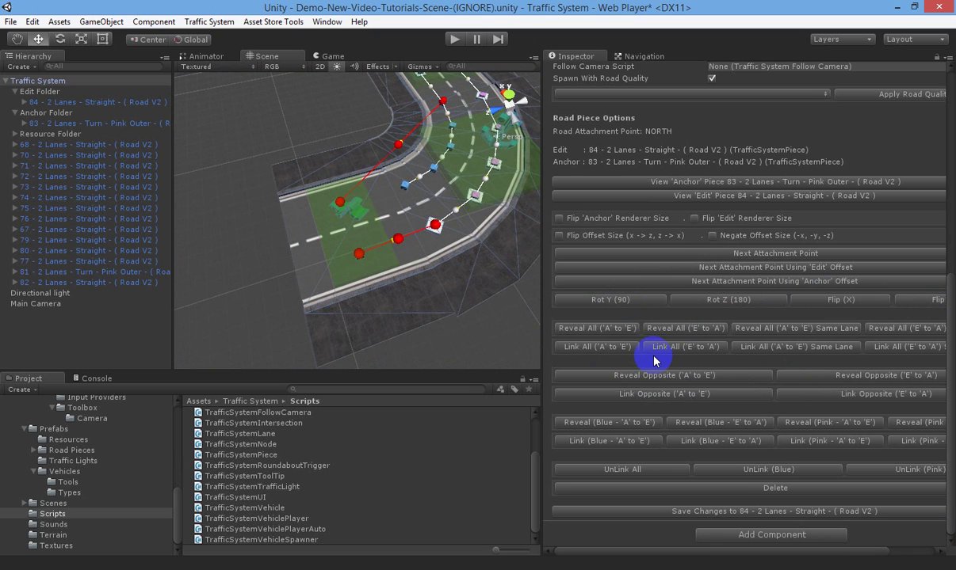
click(611, 299)
Link all anchor-to-edit nodes between the second turn and the new straight piece.
right_drag(453, 282, 362, 279)
click(596, 353)
right_drag(423, 252, 467, 231)
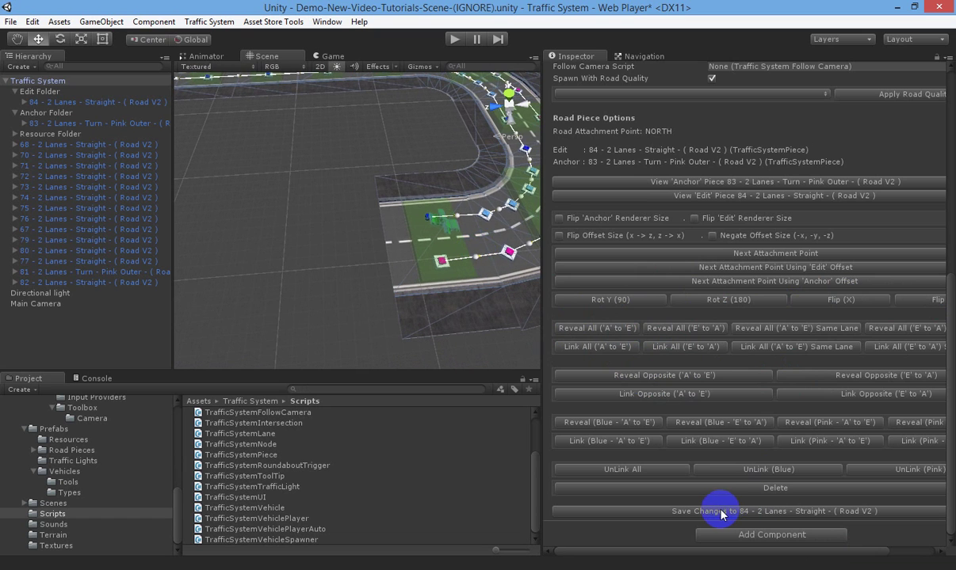